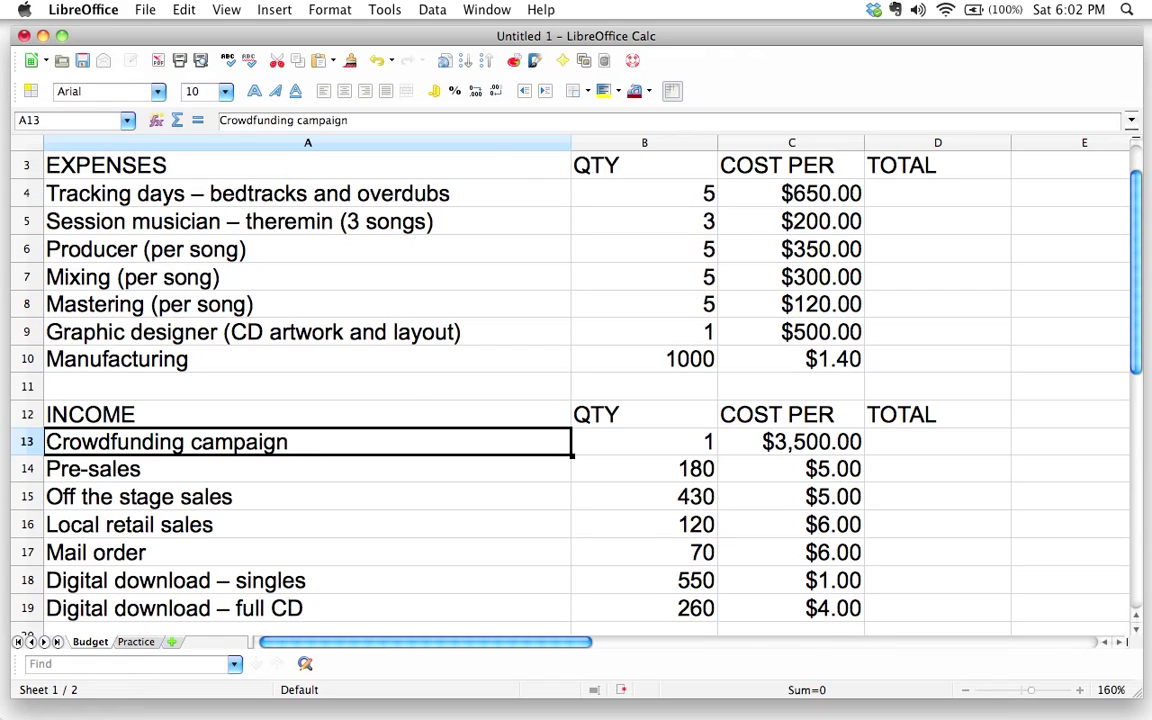
Step: Review the quantity and cost figures of the tracking days expense in the Budget sheet
{"action": "scroll", "coordinate": [245, 276], "scroll_direction": "up", "scroll_amount": 2}
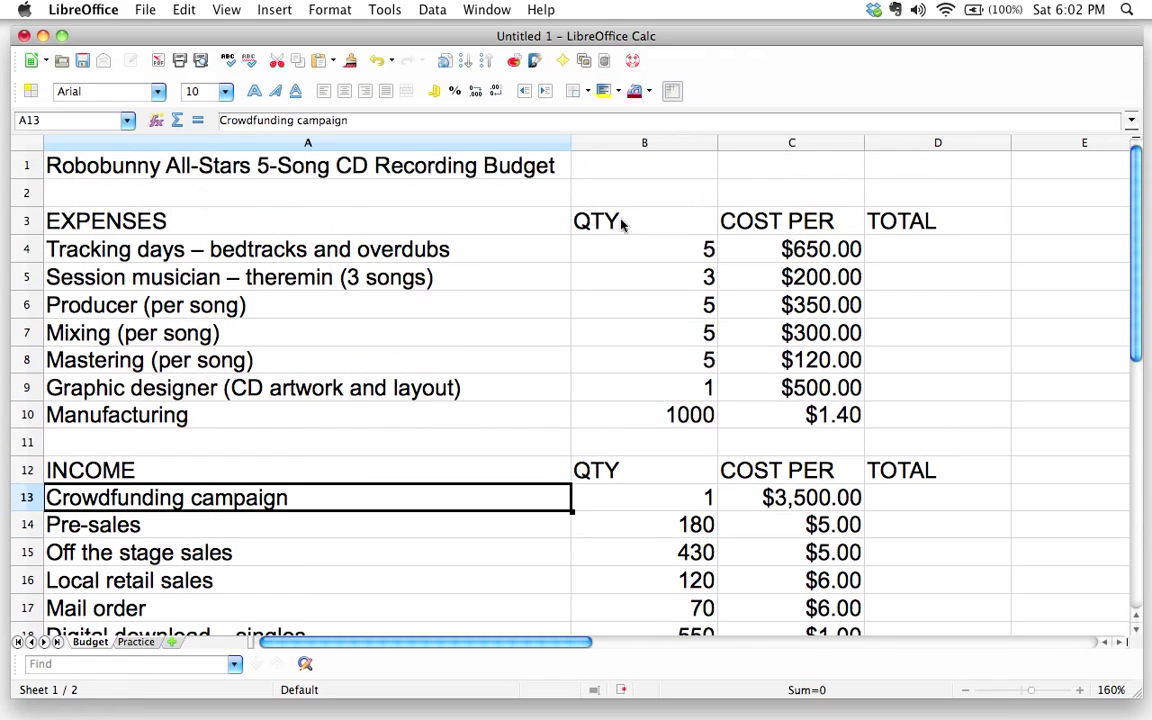
{"action": "left_click", "coordinate": [789, 248]}
{"action": "left_click_drag", "start_coordinate": [790, 249], "coordinate": [672, 254]}
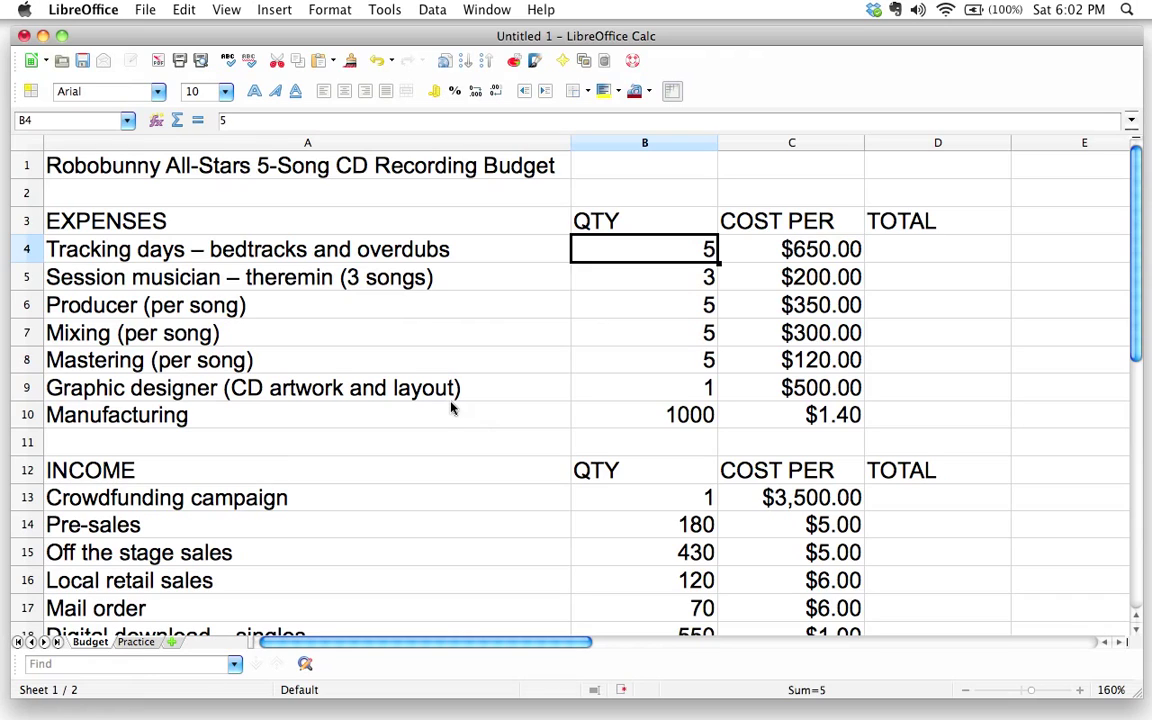
Step: On the Practice sheet, enter the label "Addition example" in cell A1 and widen column A to fit it
{"action": "left_click", "coordinate": [136, 641]}
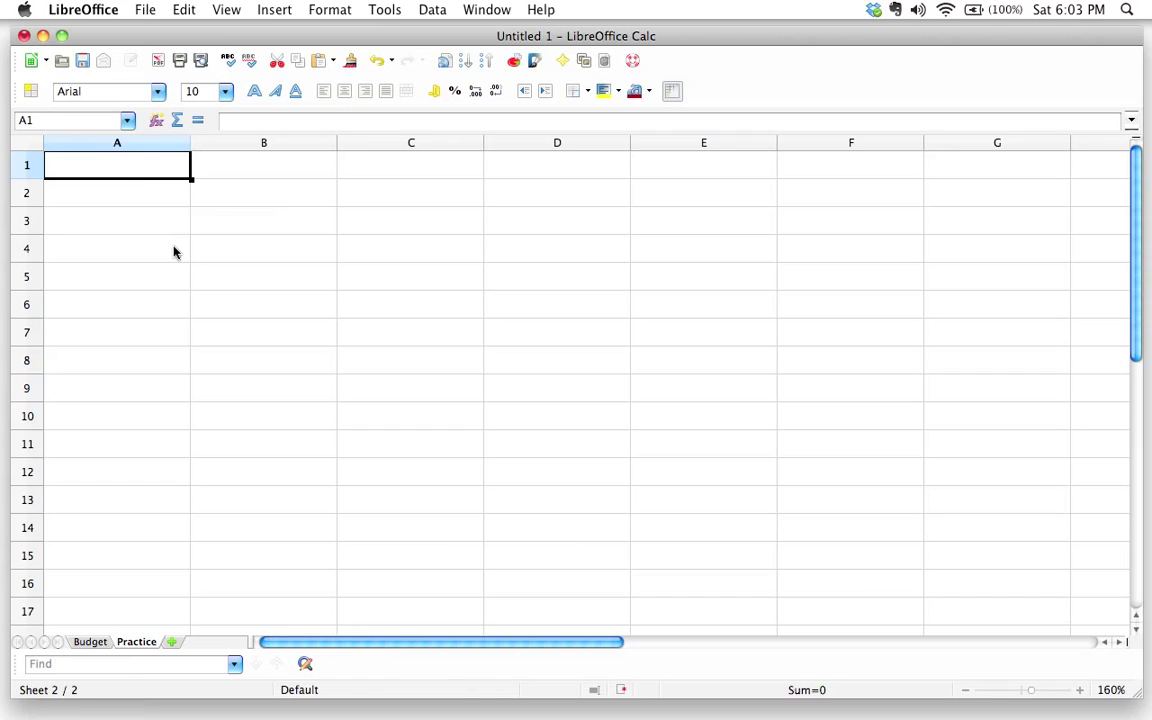
{"action": "left_click", "coordinate": [126, 170]}
{"action": "type", "text": "Addt"}
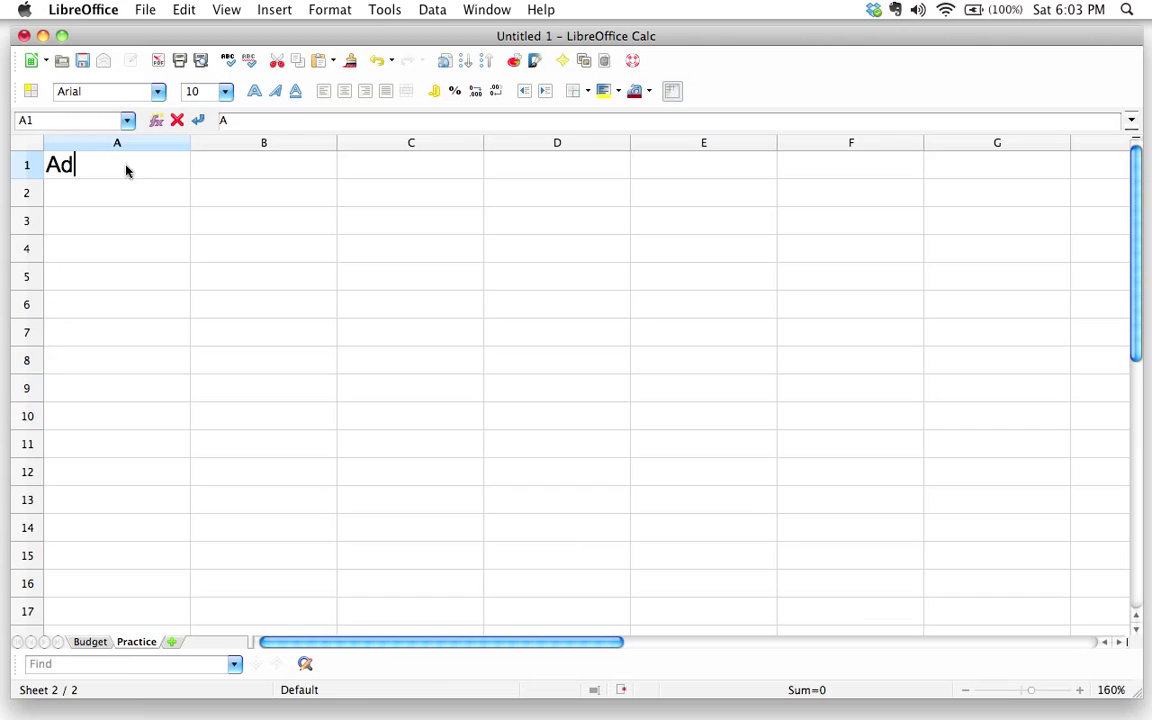
{"action": "key", "text": "BackSpace"}
{"action": "key", "text": "BackSpace"}
{"action": "key", "text": "BackSpace"}
{"action": "key", "text": "BackSpace"}
{"action": "type", "text": "Addition example"}
{"action": "key", "text": "Tab"}
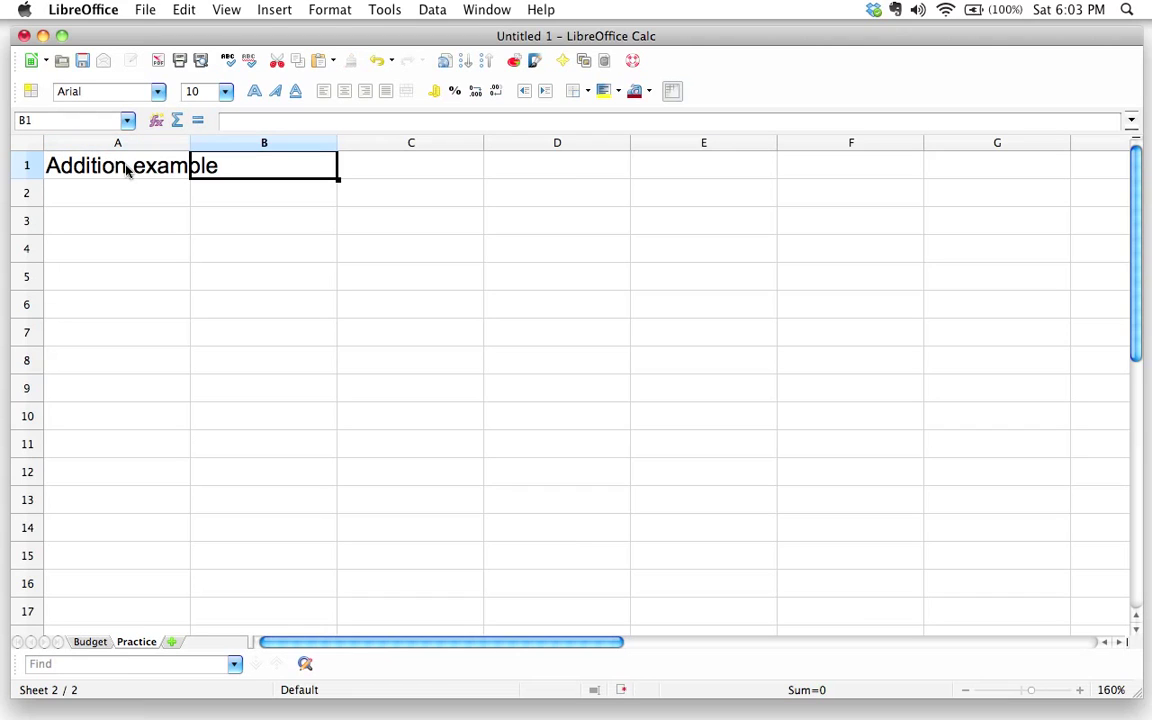
{"action": "left_click", "coordinate": [134, 189]}
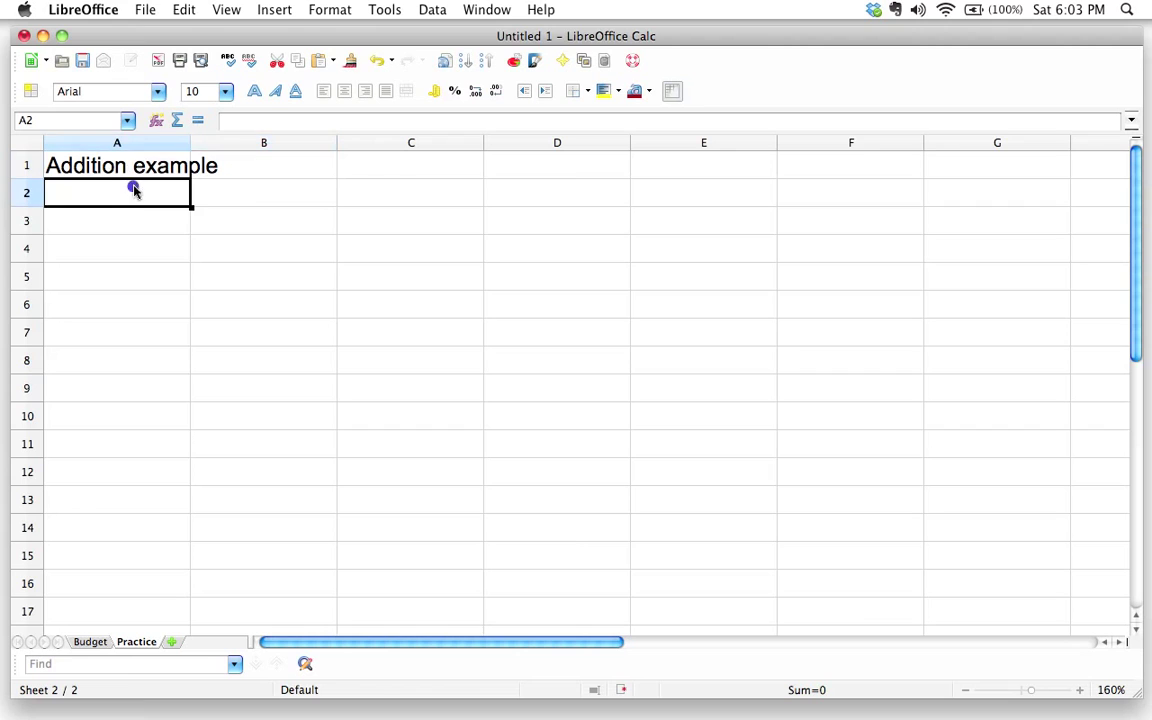
{"action": "double_click", "coordinate": [190, 141]}
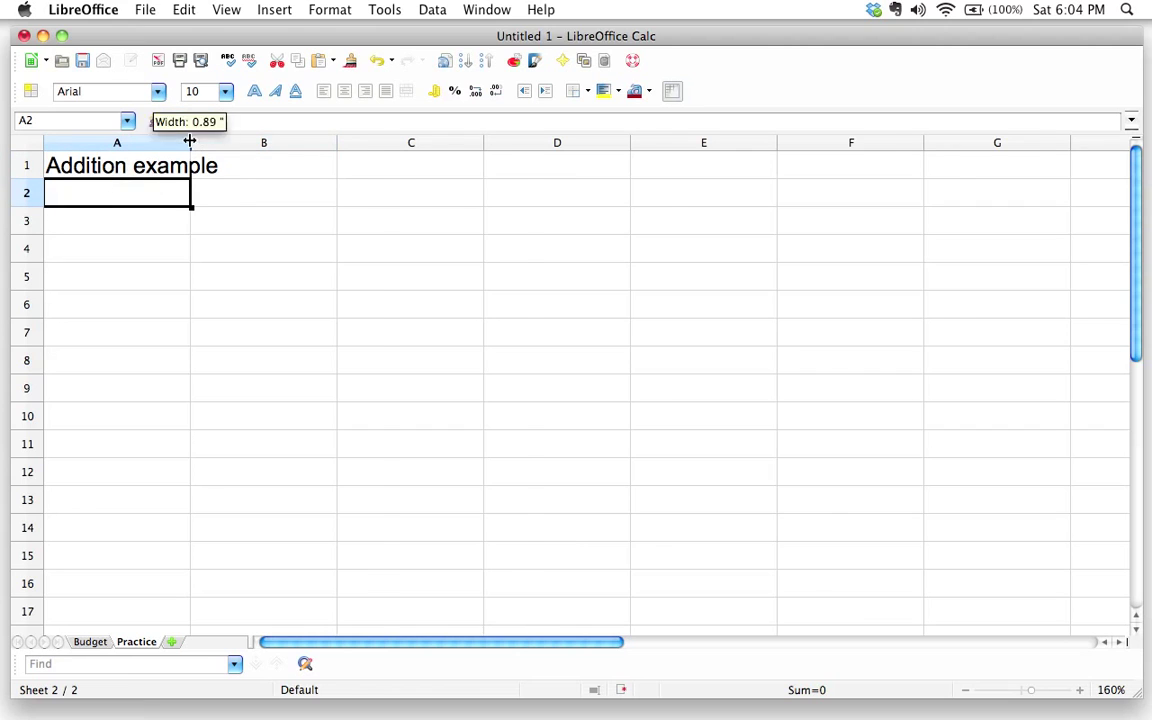
Step: Enter the addition formula =4+8 in cell B1, next to the addition label
{"action": "left_click", "coordinate": [260, 163]}
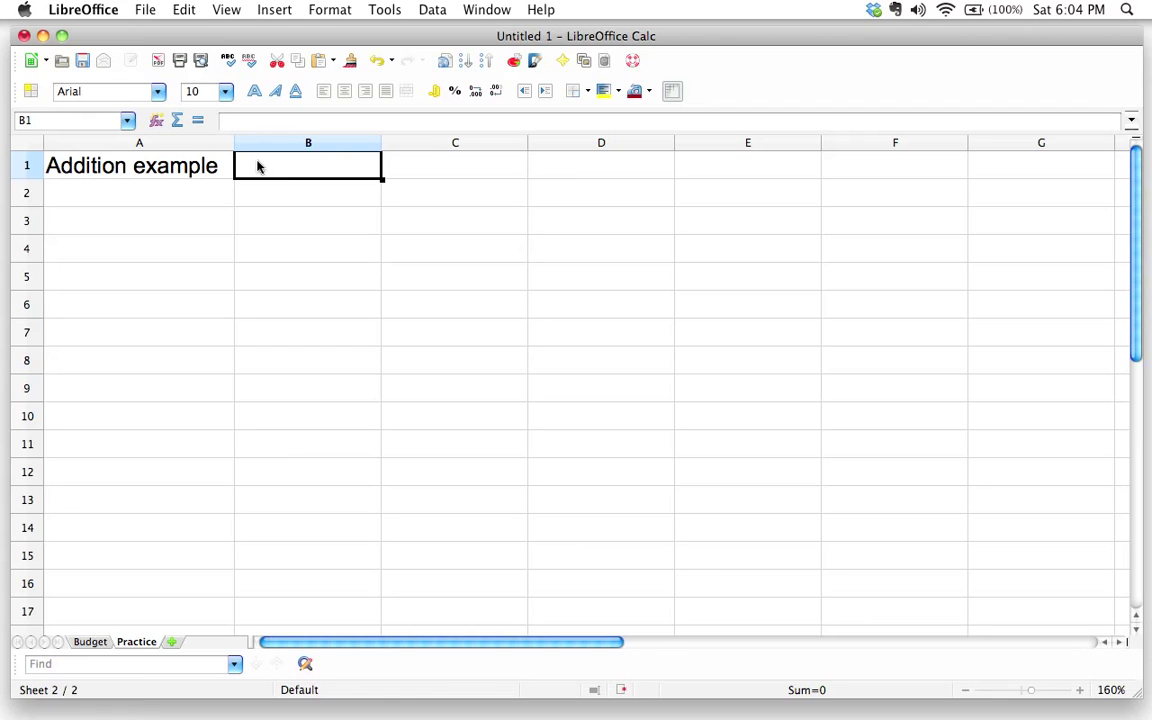
{"action": "type", "text": "="}
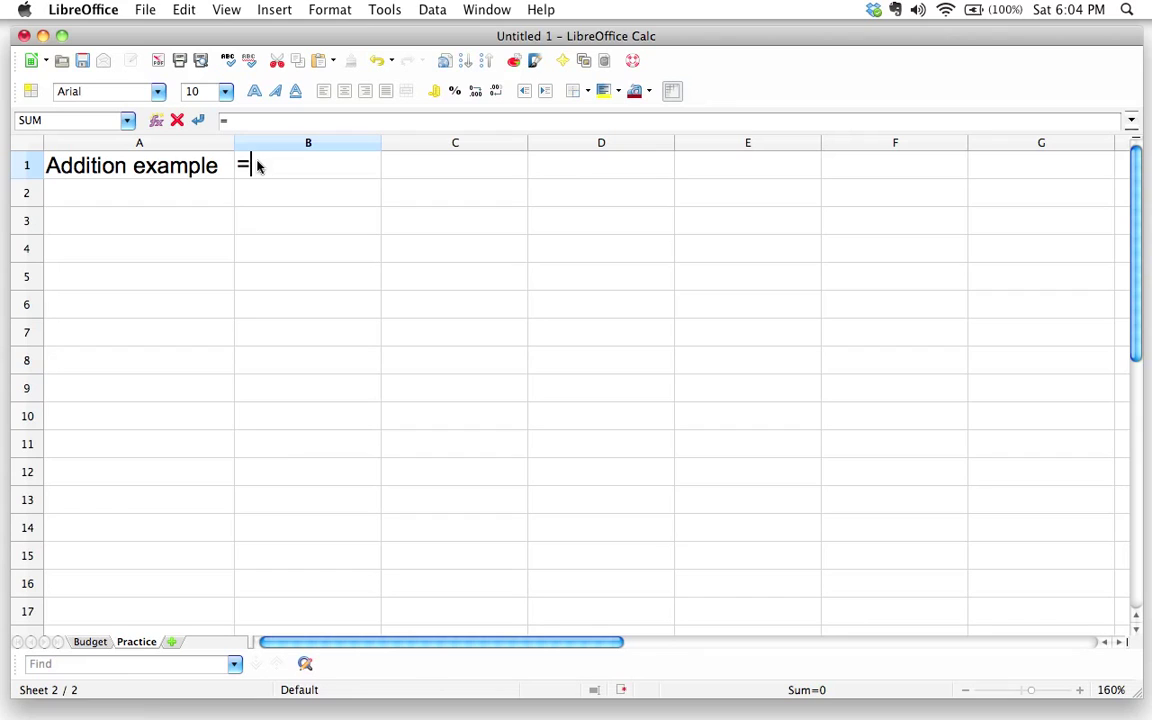
{"action": "type", "text": "4+8"}
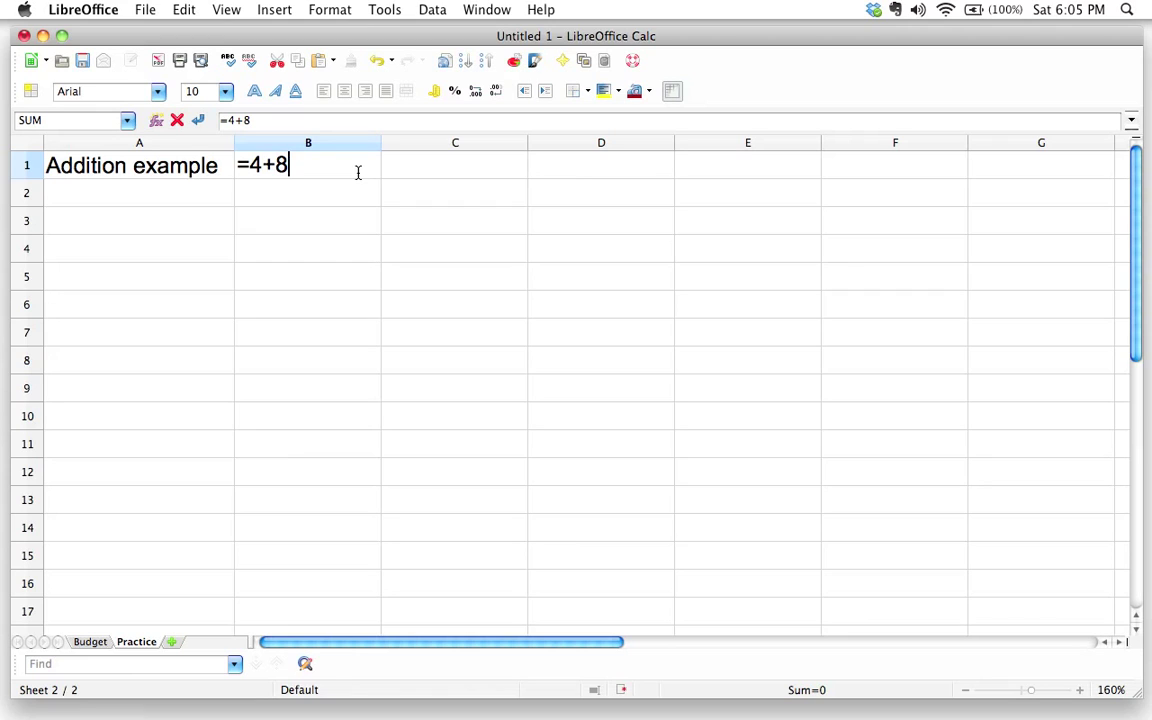
{"action": "key", "text": "Return"}
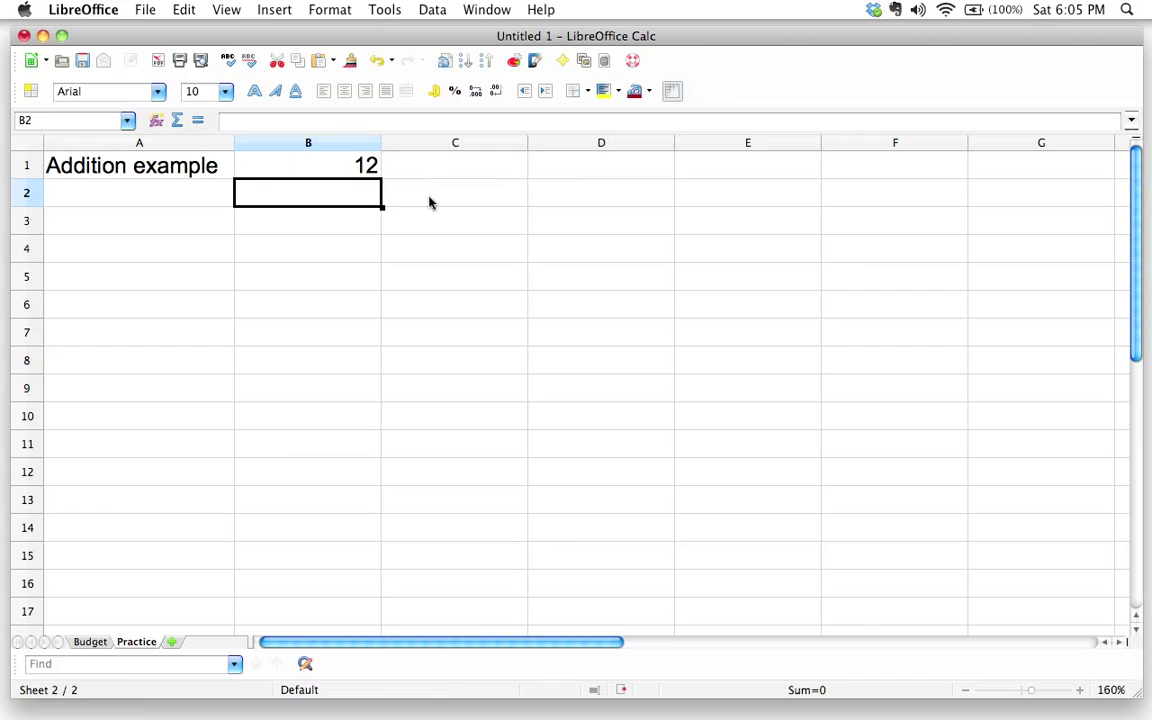
Step: Change the addition formula in cell B1 to =4+7
{"action": "left_click", "coordinate": [344, 170]}
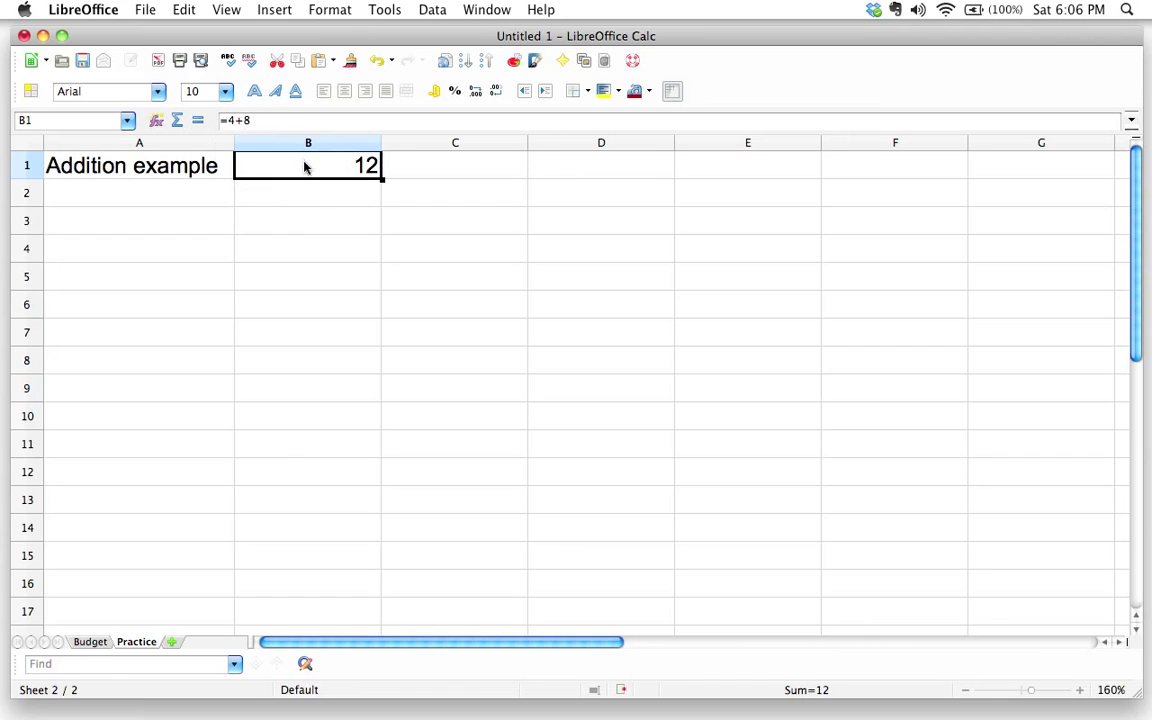
{"action": "left_click", "coordinate": [256, 121]}
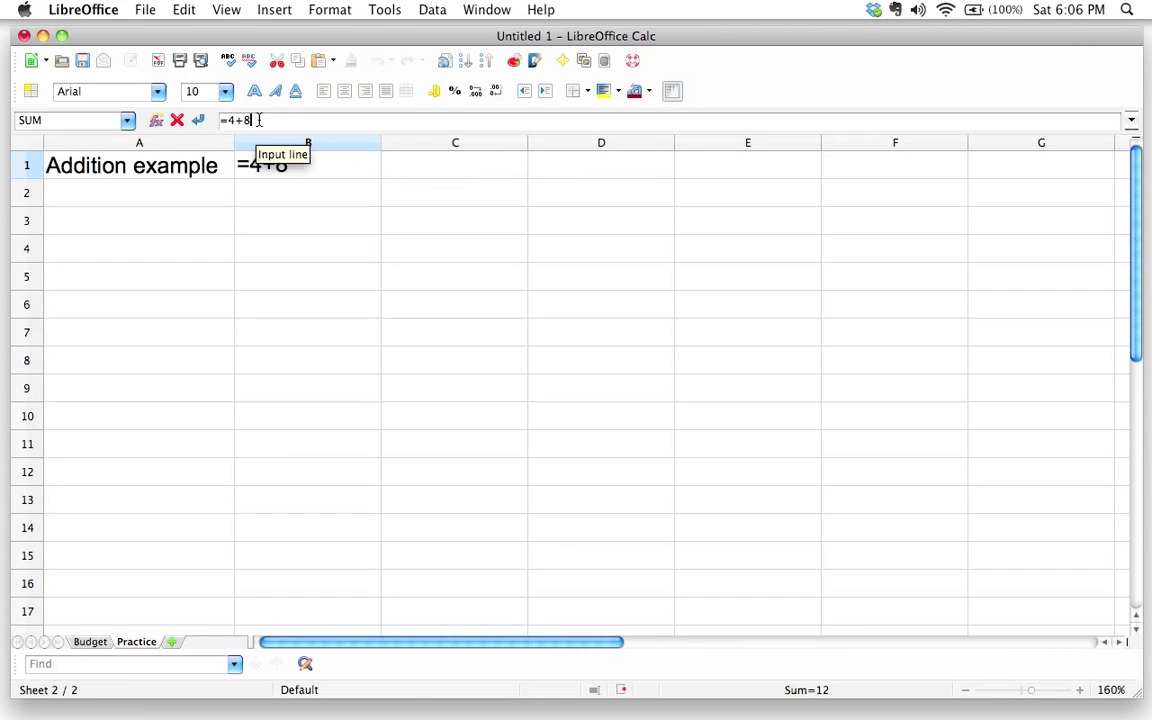
{"action": "key", "text": "BackSpace"}
{"action": "type", "text": "7"}
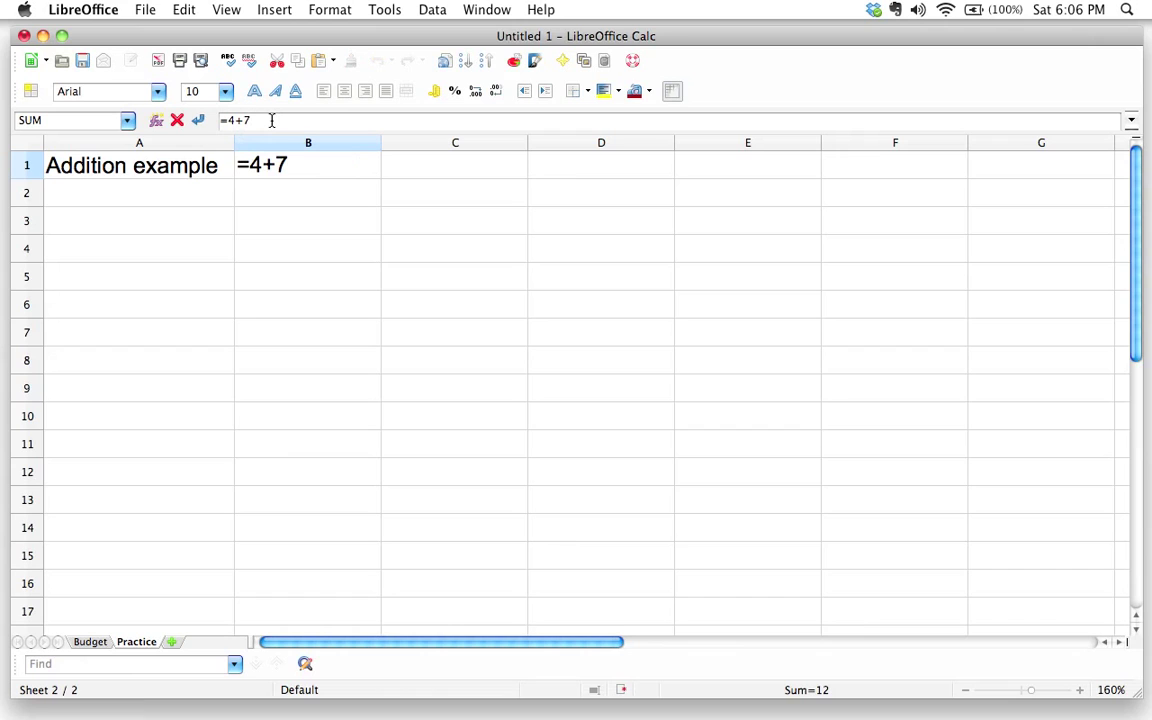
{"action": "key", "text": "Return"}
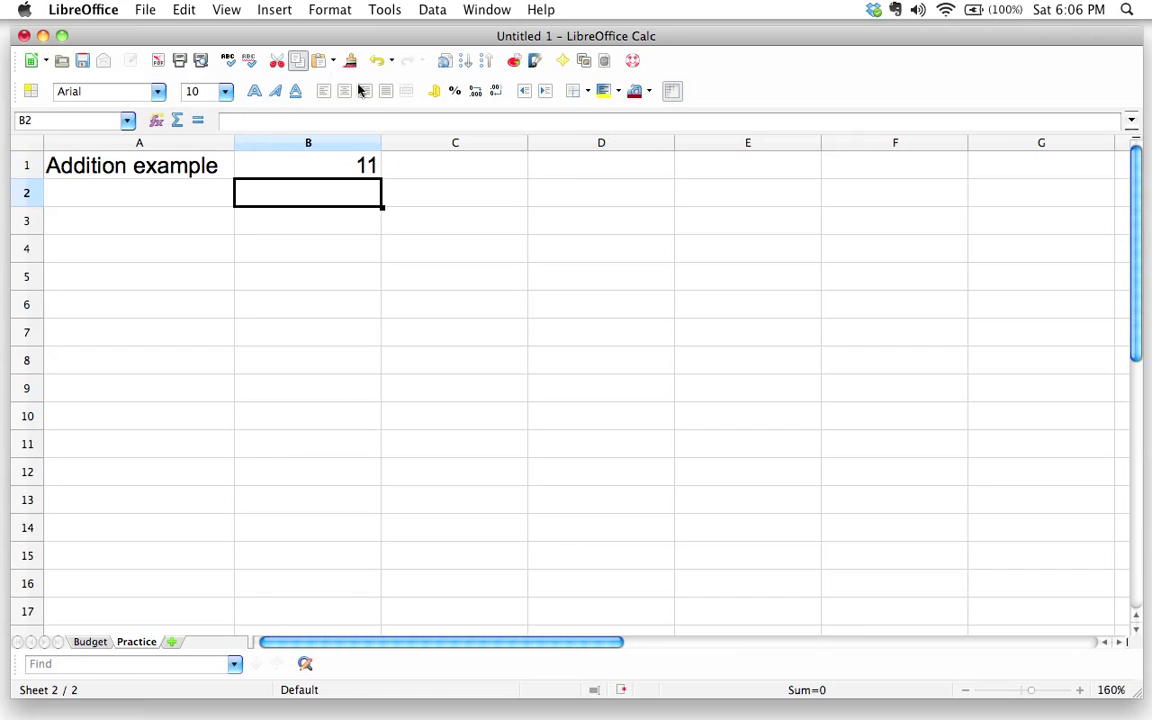
Step: Edit the addition formula in cell B1 so that it reads =4+6
{"action": "left_click", "coordinate": [322, 168]}
{"action": "double_click", "coordinate": [319, 167]}
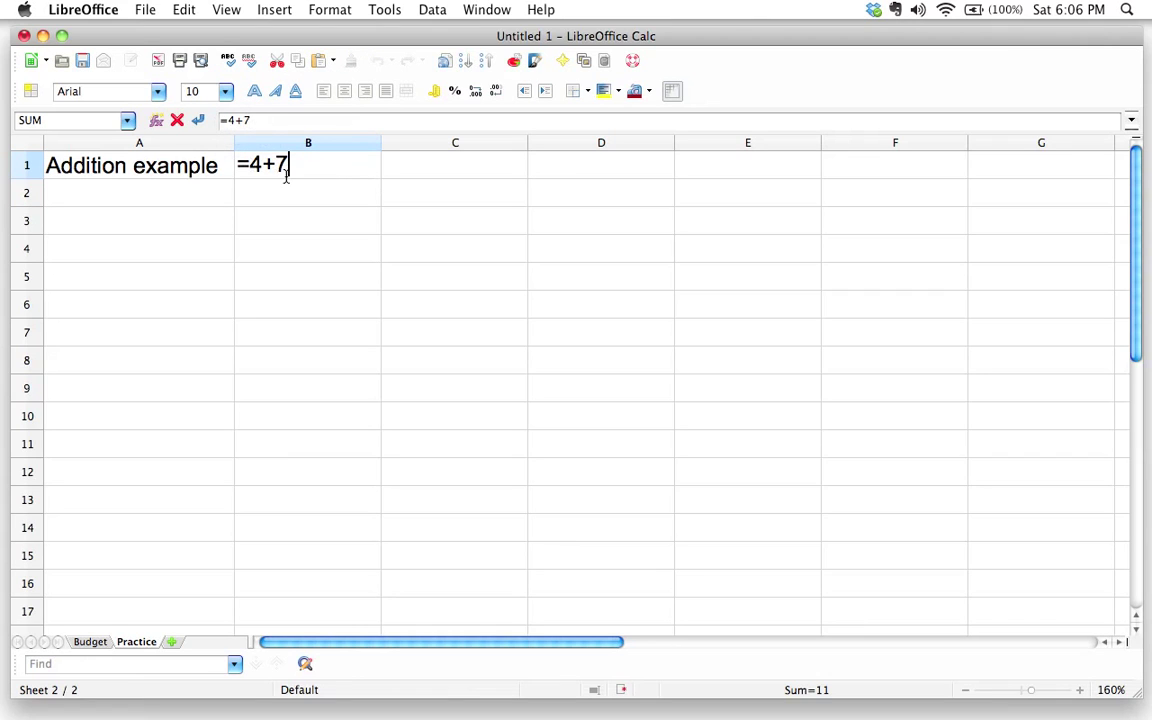
{"action": "key", "text": "BackSpace"}
{"action": "type", "text": "6"}
{"action": "key", "text": "Return"}
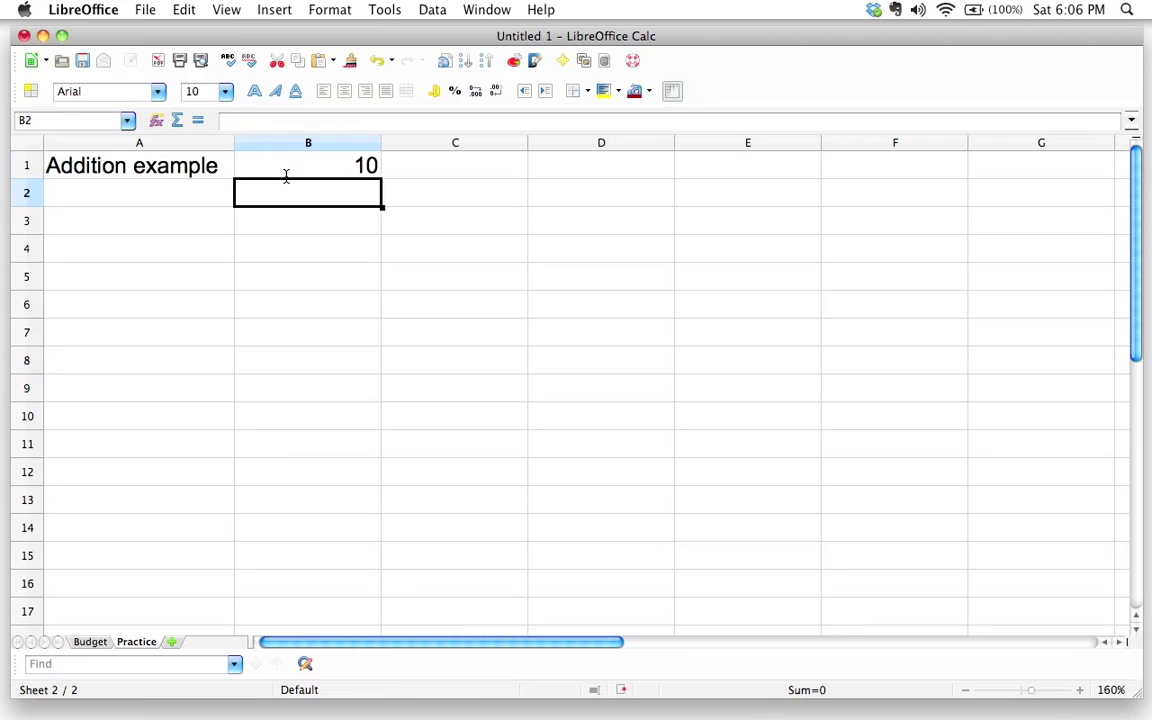
Step: Enter the label "Subtraction example" in cell A2 and fit column A's width to the text
{"action": "key", "text": "Up"}
{"action": "key", "text": "Left"}
{"action": "key", "text": "Down"}
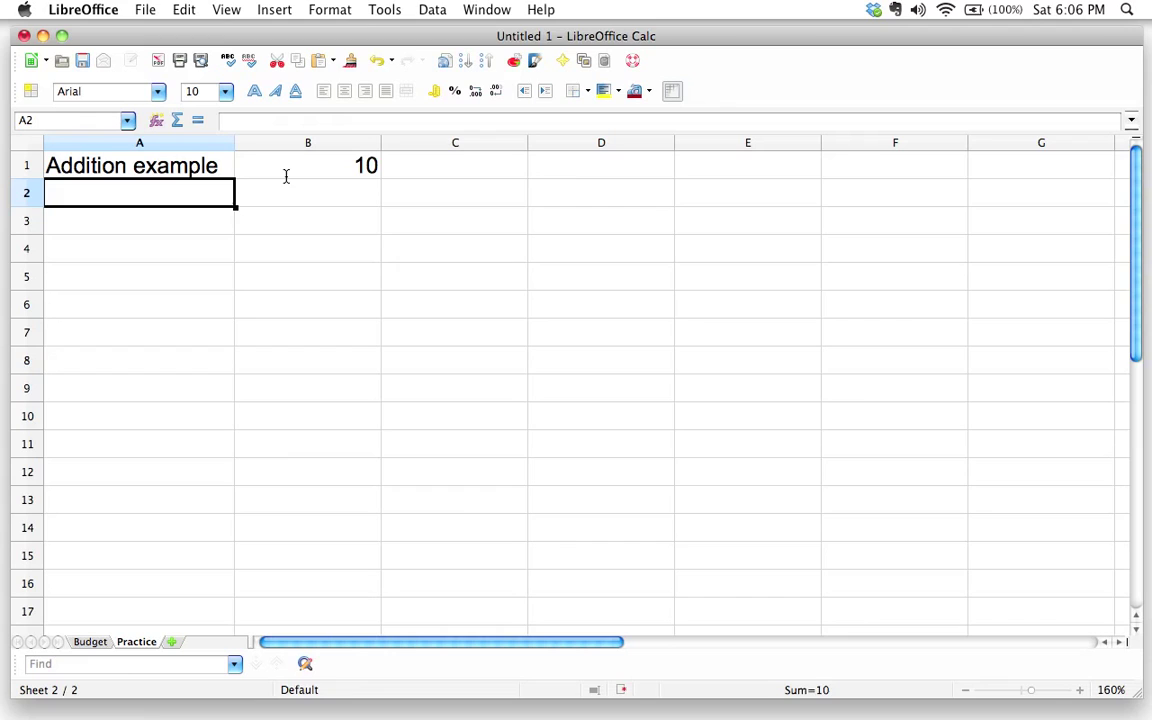
{"action": "type", "text": "Su"}
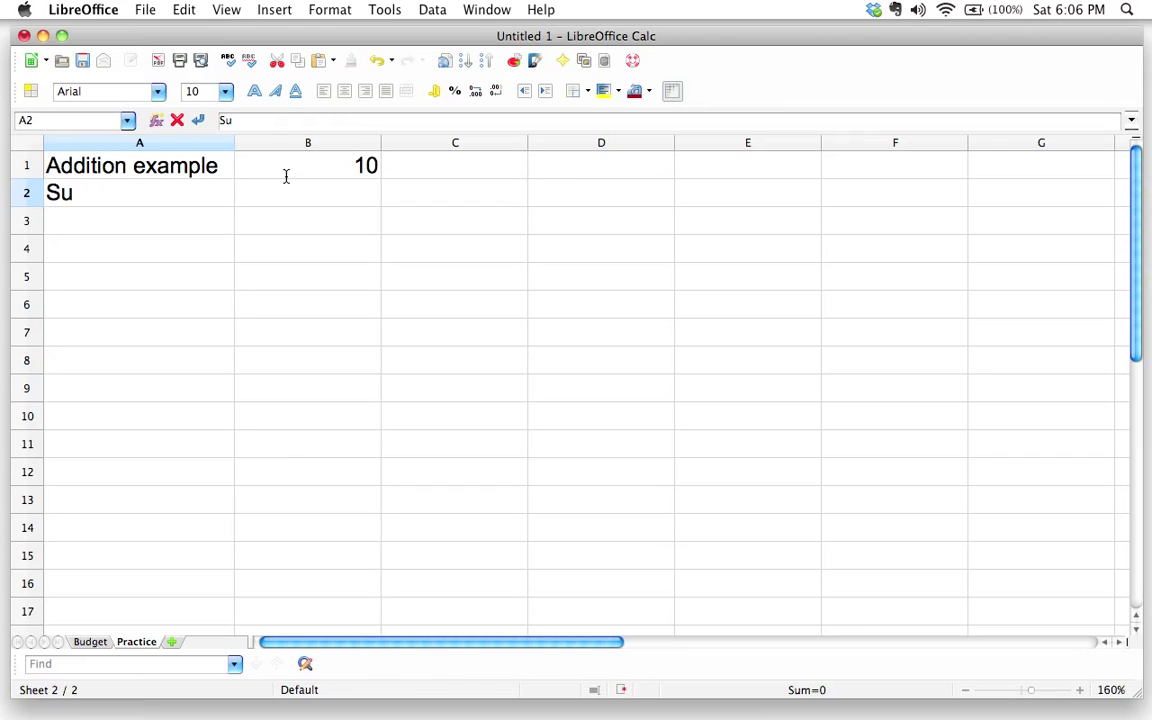
{"action": "type", "text": "b"}
{"action": "type", "text": "st"}
{"action": "key", "text": "BackSpace"}
{"action": "key", "text": "BackSpace"}
{"action": "type", "text": "traction example"}
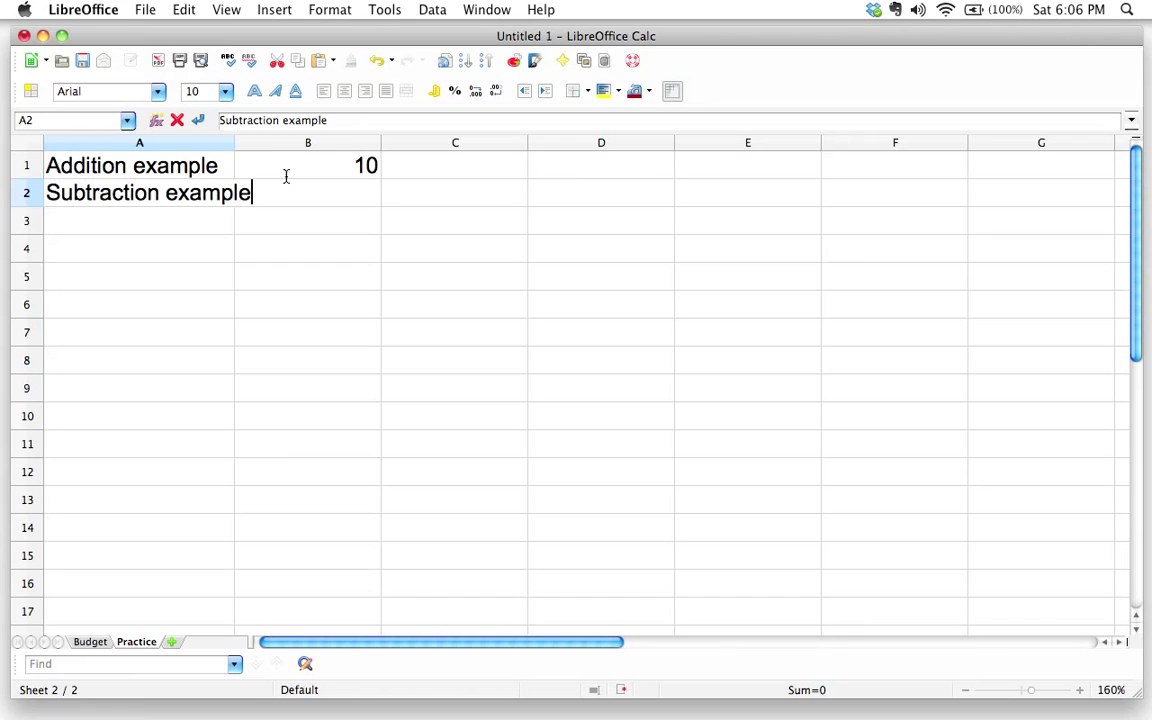
{"action": "key", "text": "Tab"}
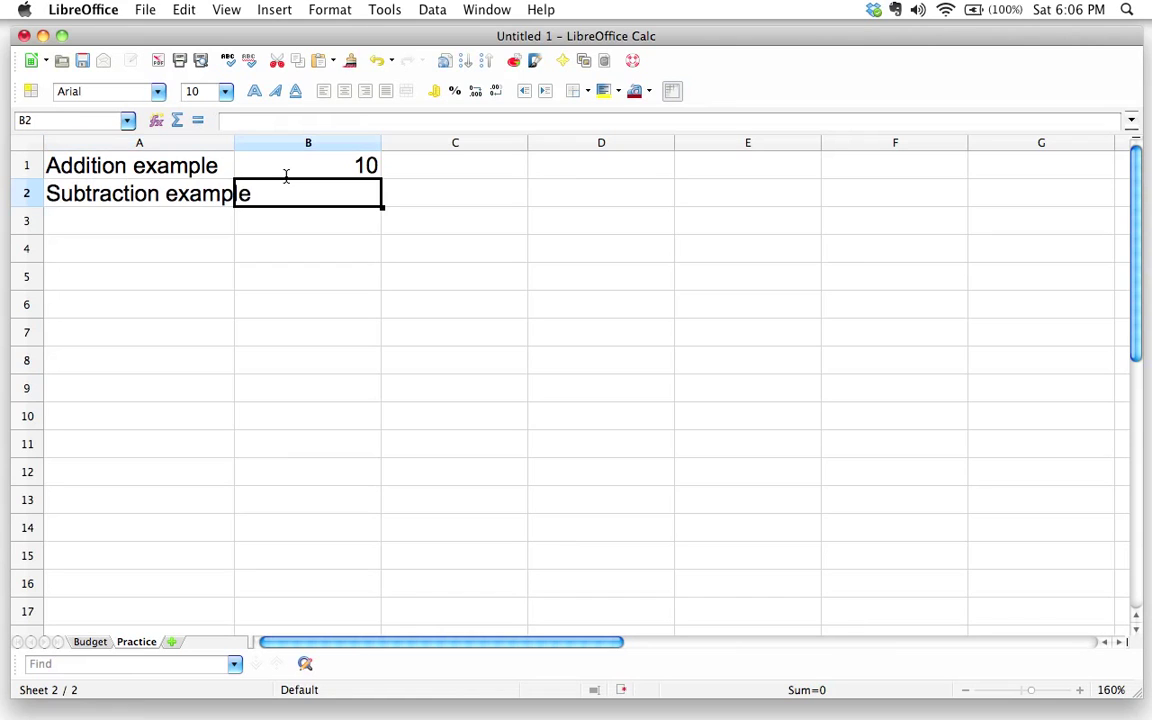
{"action": "double_click", "coordinate": [234, 143]}
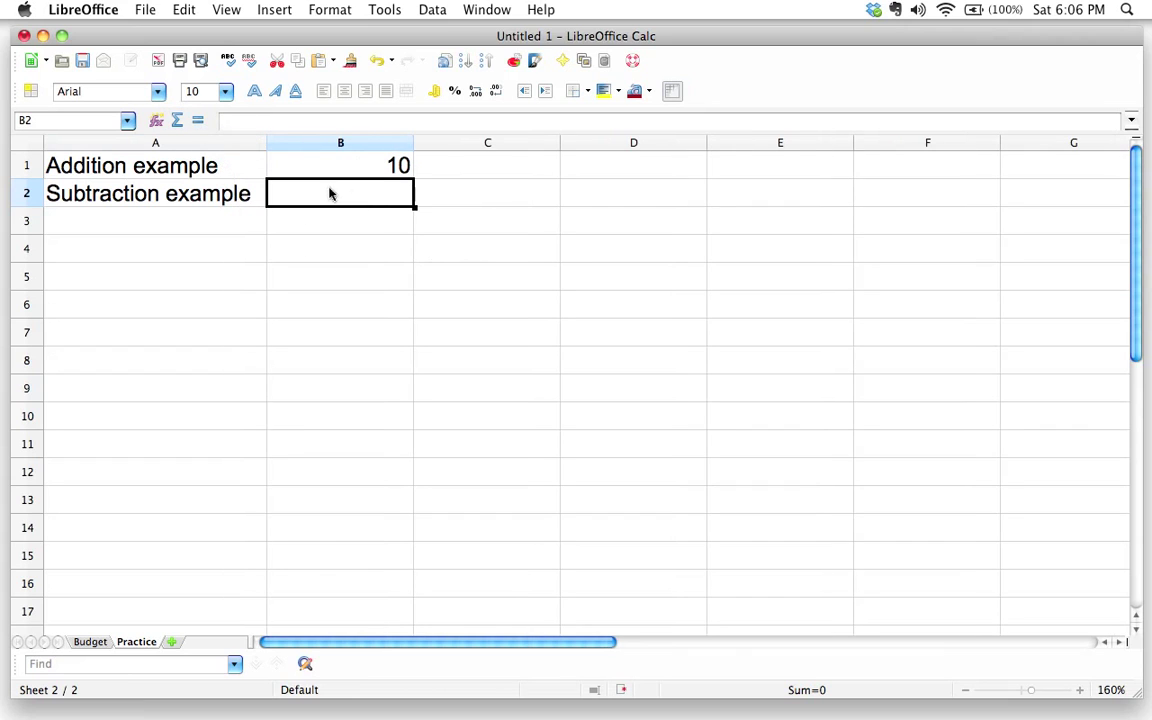
Step: Enter the subtraction formula =20-3 in cell B2, next to the subtraction label
{"action": "left_click", "coordinate": [365, 189]}
{"action": "type", "text": "="}
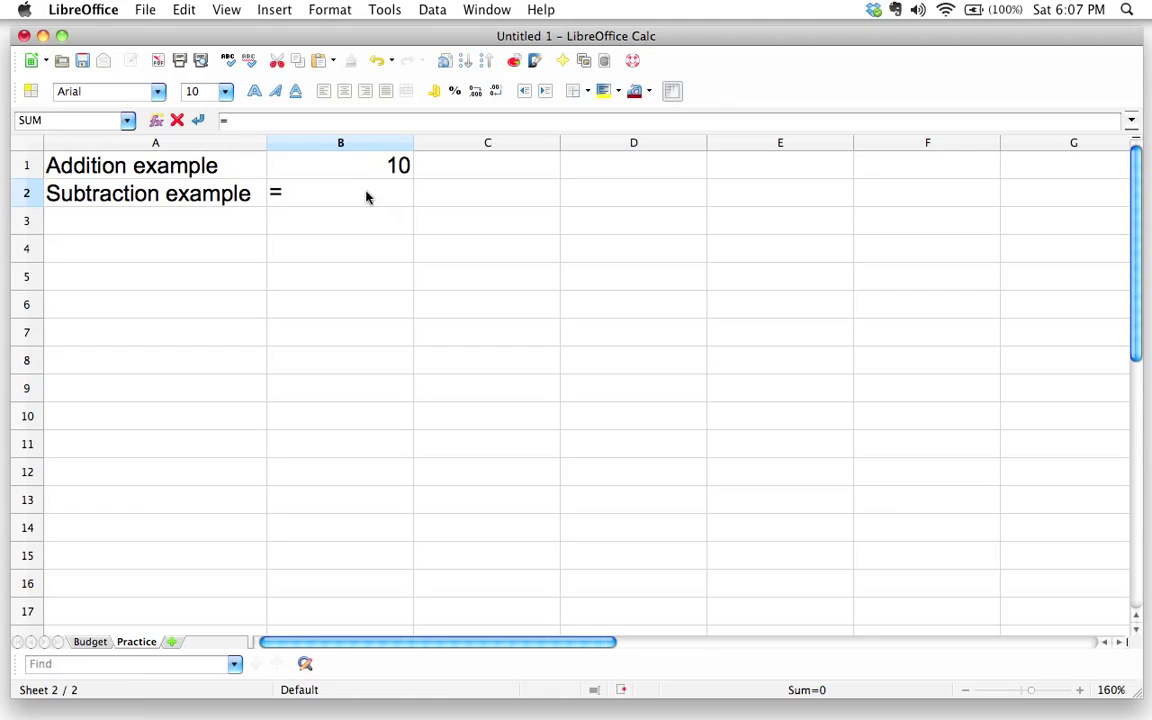
{"action": "type", "text": "20-3"}
{"action": "key", "text": "Return"}
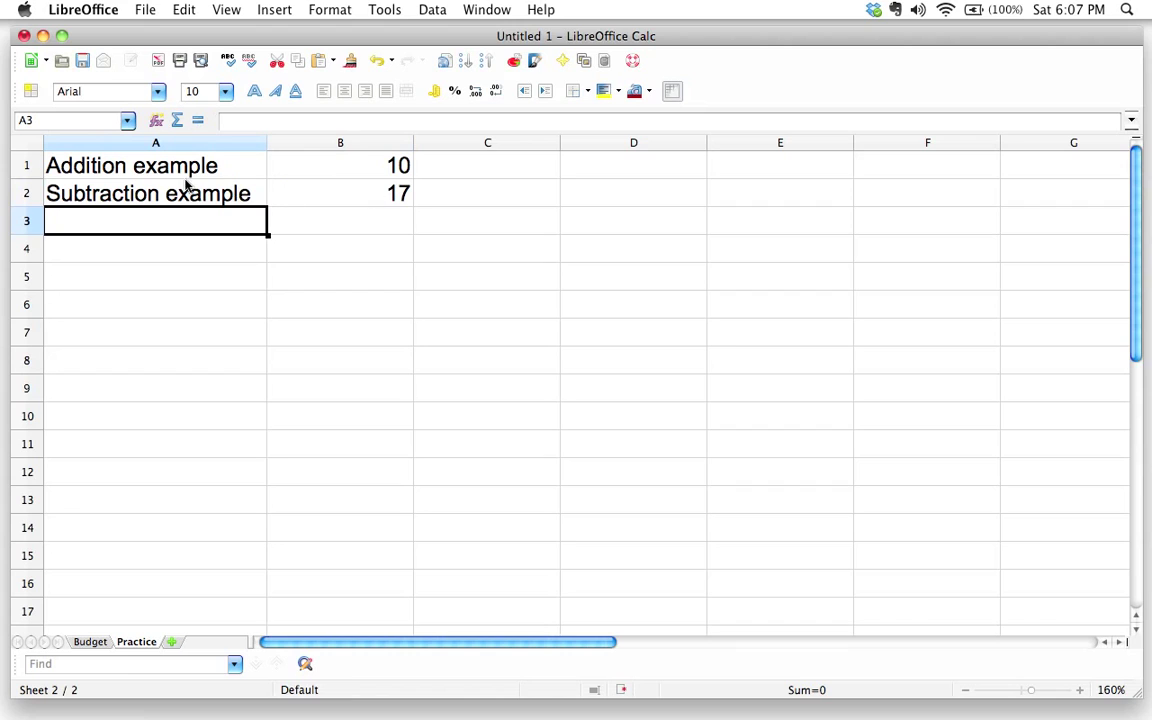
Step: Change the subtraction formula in cell B2 to =19-3
{"action": "left_click", "coordinate": [380, 196]}
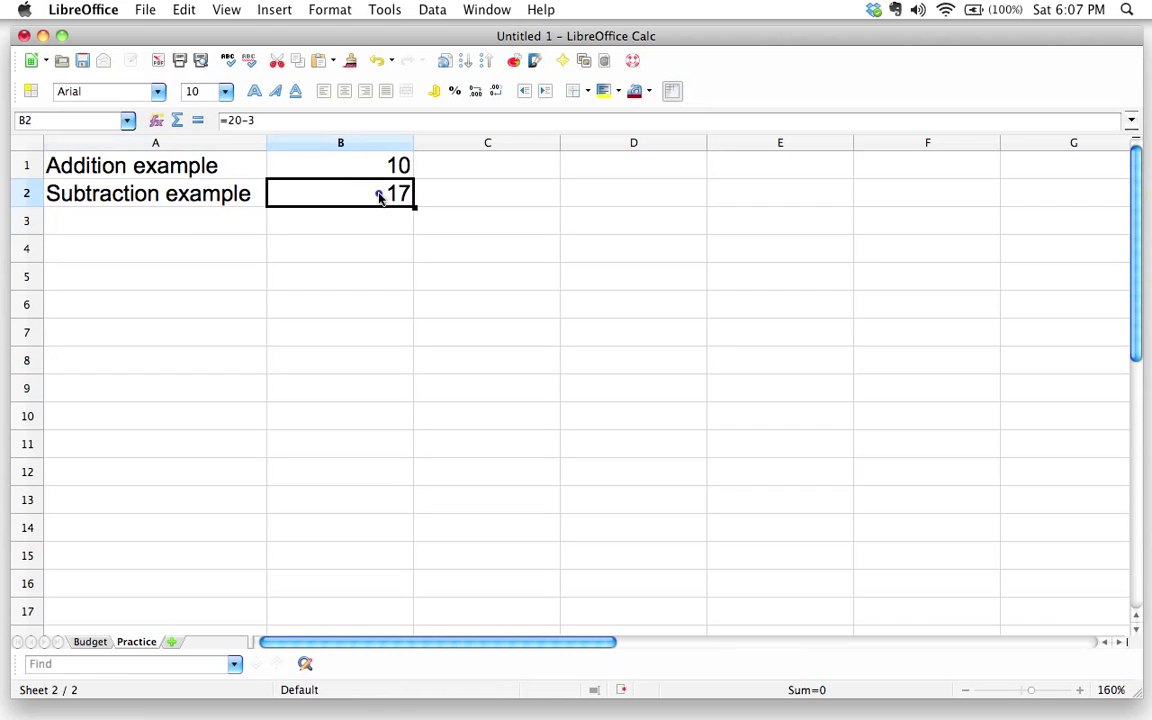
{"action": "left_click", "coordinate": [240, 120]}
{"action": "key", "text": "BackSpace"}
{"action": "key", "text": "BackSpace"}
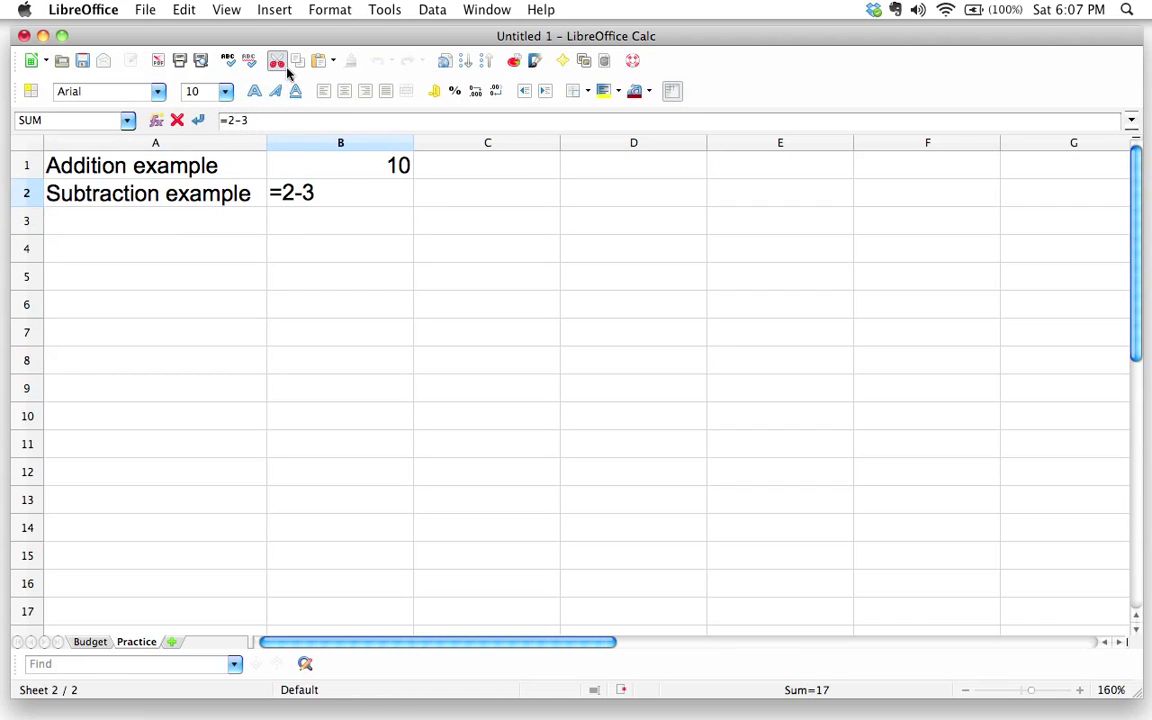
{"action": "type", "text": "19"}
{"action": "key", "text": "Return"}
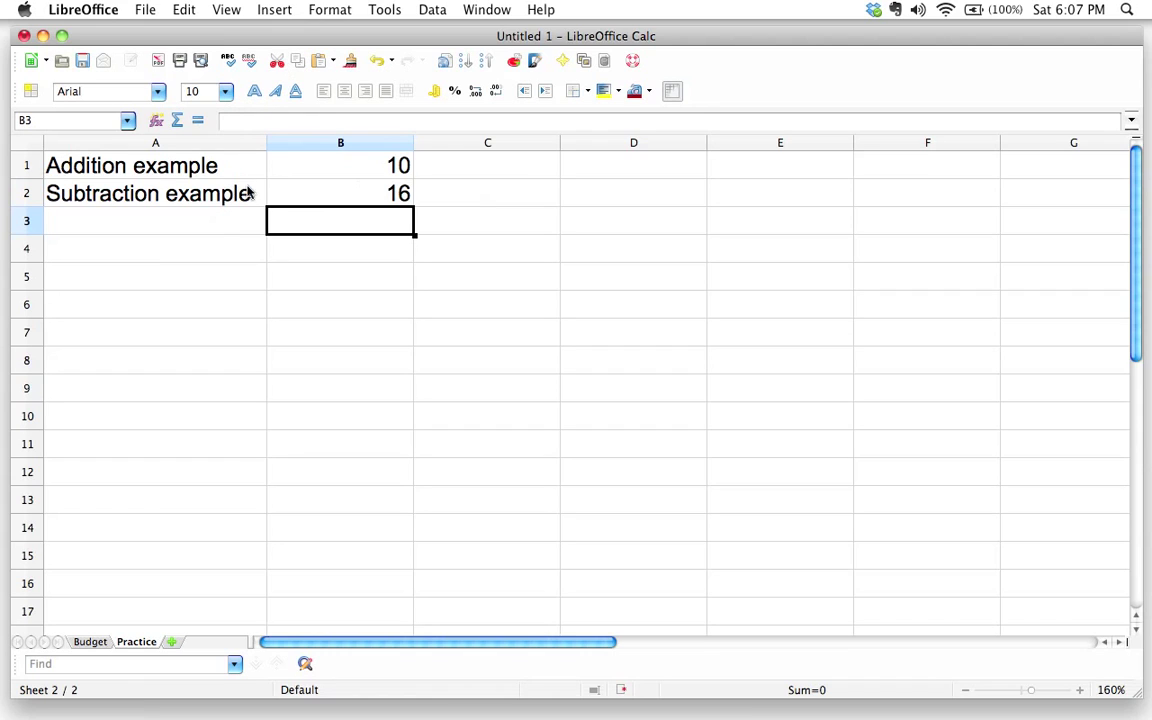
Step: Enter the label "Multiplication example" in cell A3 and widen column A slightly beyond the text
{"action": "left_click", "coordinate": [214, 222]}
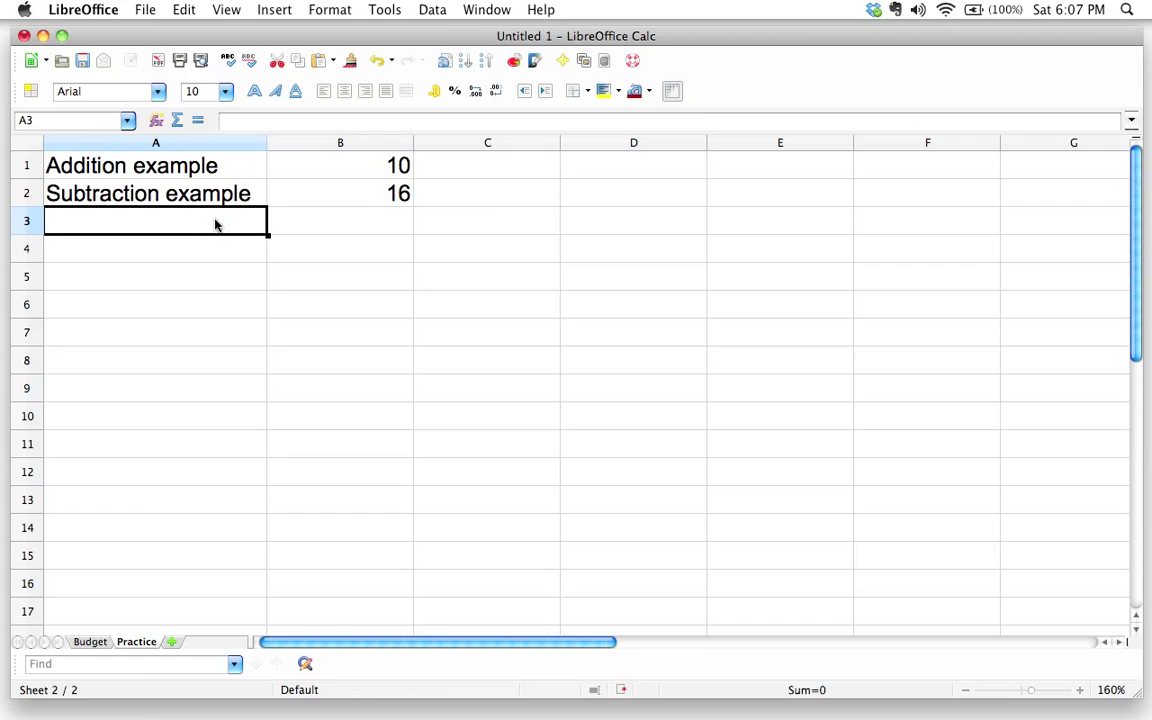
{"action": "type", "text": "Mul"}
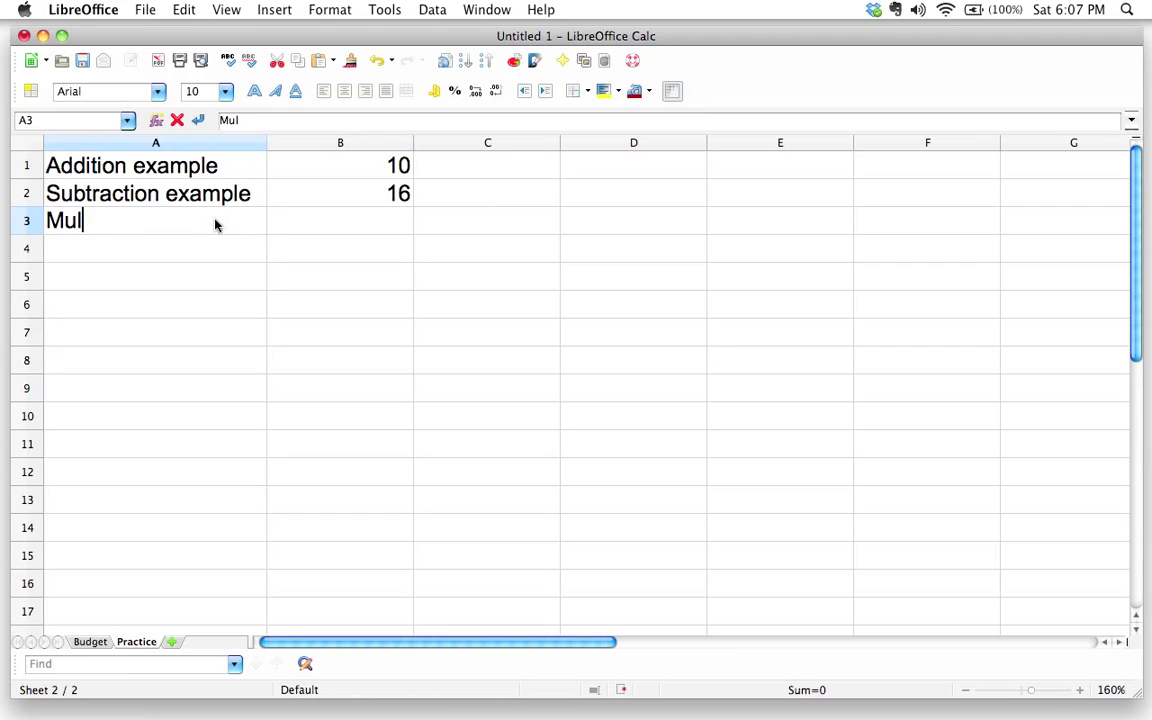
{"action": "type", "text": "tiplication examp;e"}
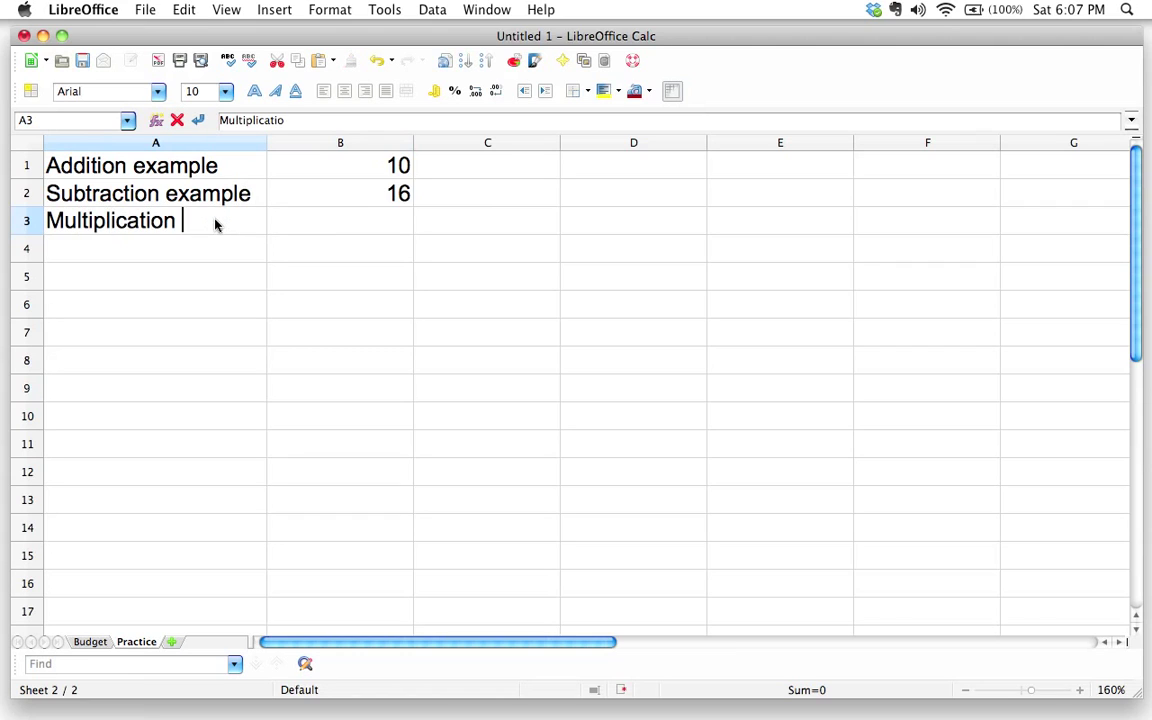
{"action": "key", "text": "BackSpace"}
{"action": "key", "text": "BackSpace"}
{"action": "type", "text": "le"}
{"action": "key", "text": "Tab"}
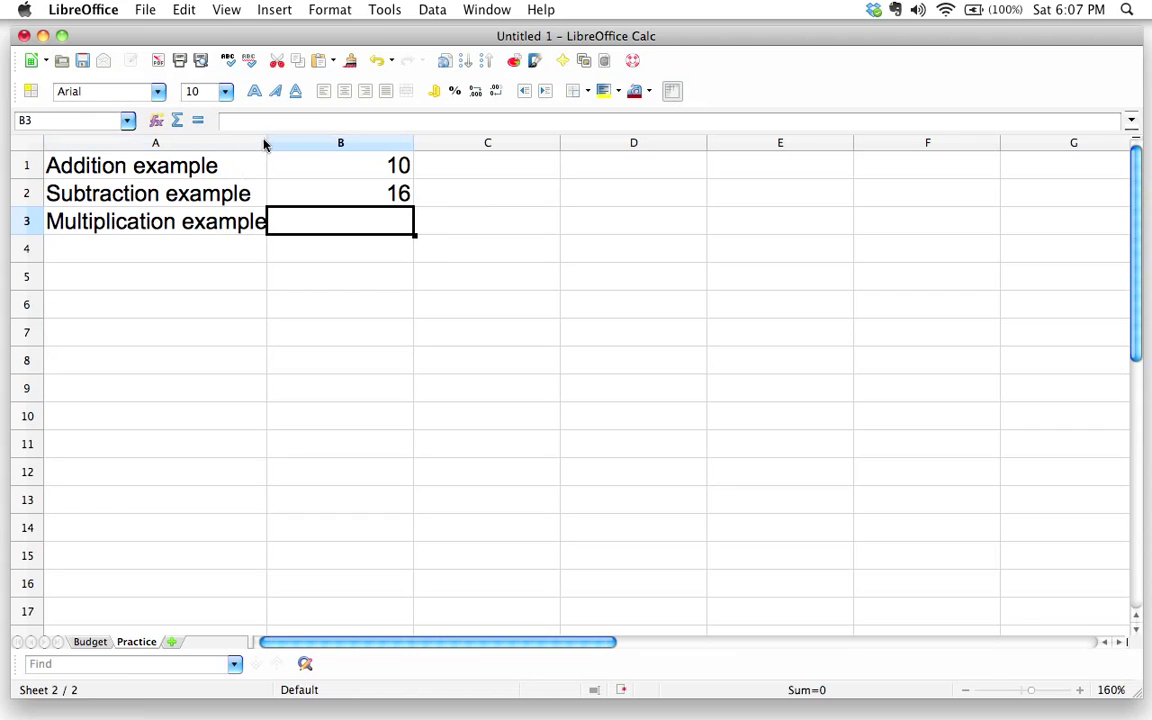
{"action": "left_click_drag", "start_coordinate": [264, 143], "coordinate": [282, 143]}
Step: Enter the multiplication formula =3*4 in cell B3, next to the multiplication label
{"action": "left_click", "coordinate": [381, 224]}
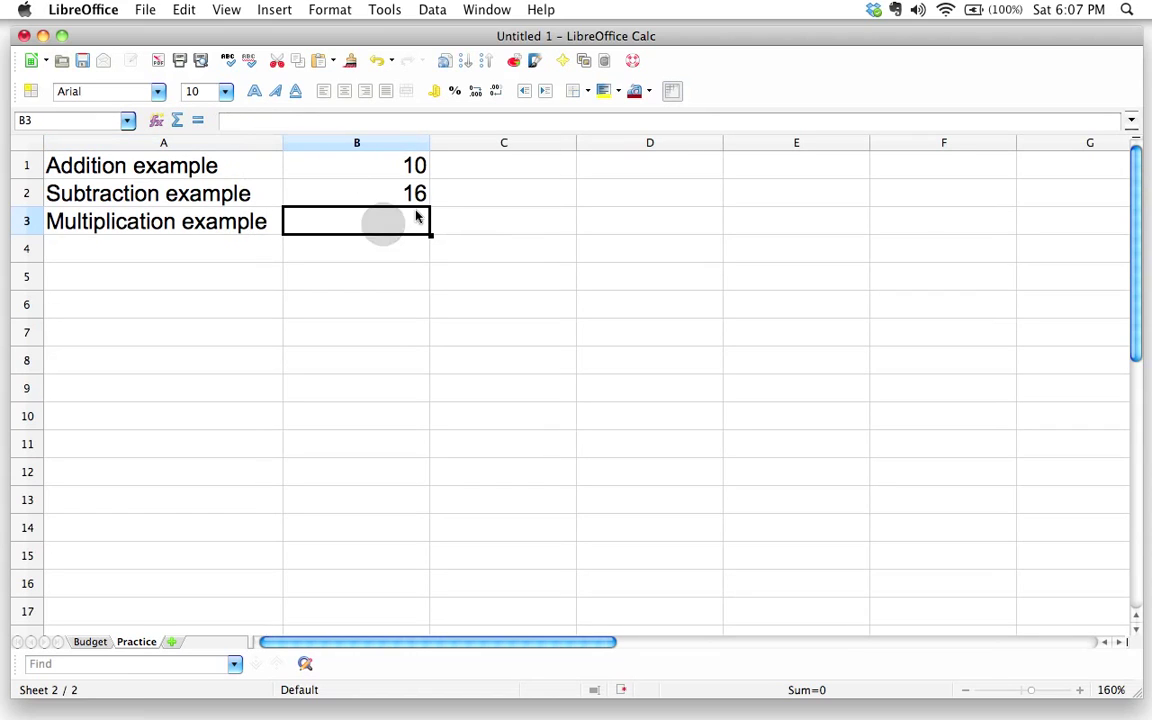
{"action": "type", "text": "="}
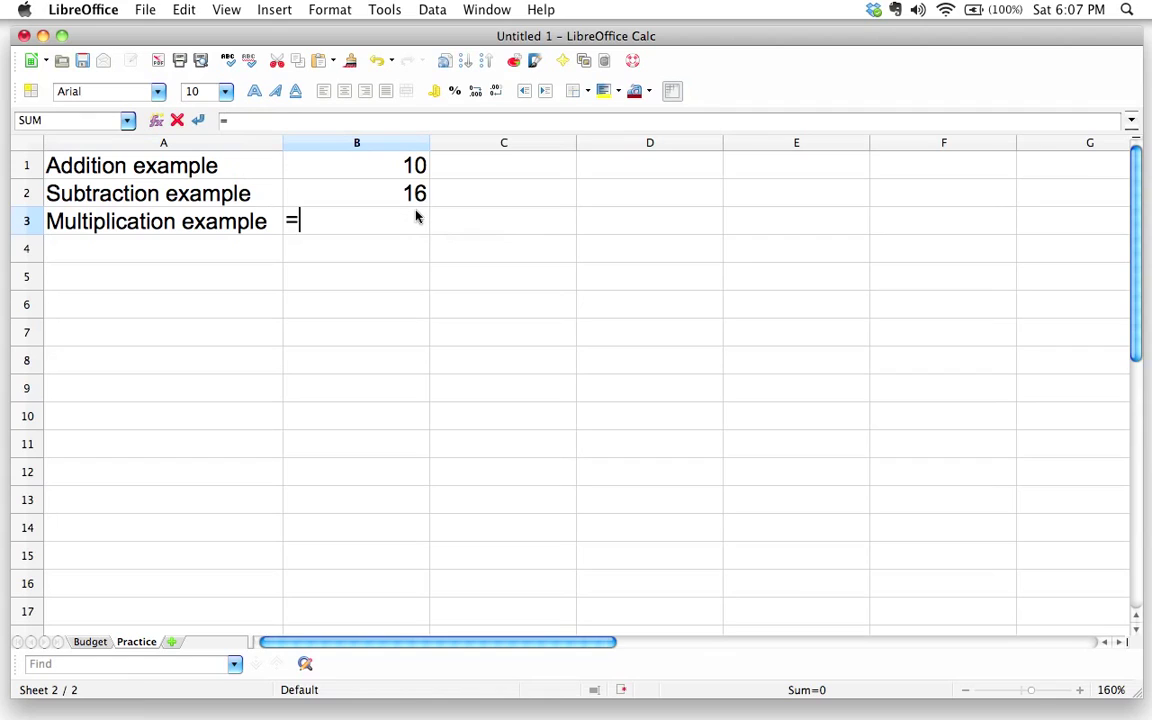
{"action": "type", "text": "3"}
{"action": "type", "text": "*"}
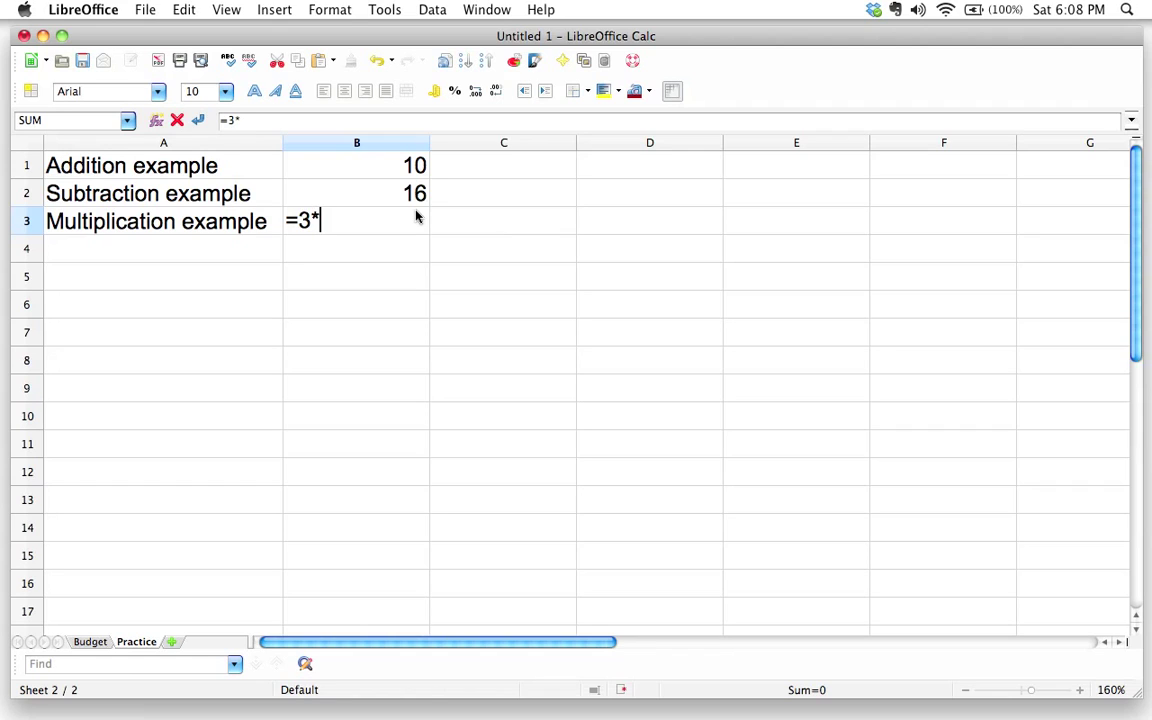
{"action": "type", "text": "4"}
{"action": "key", "text": "Tab"}
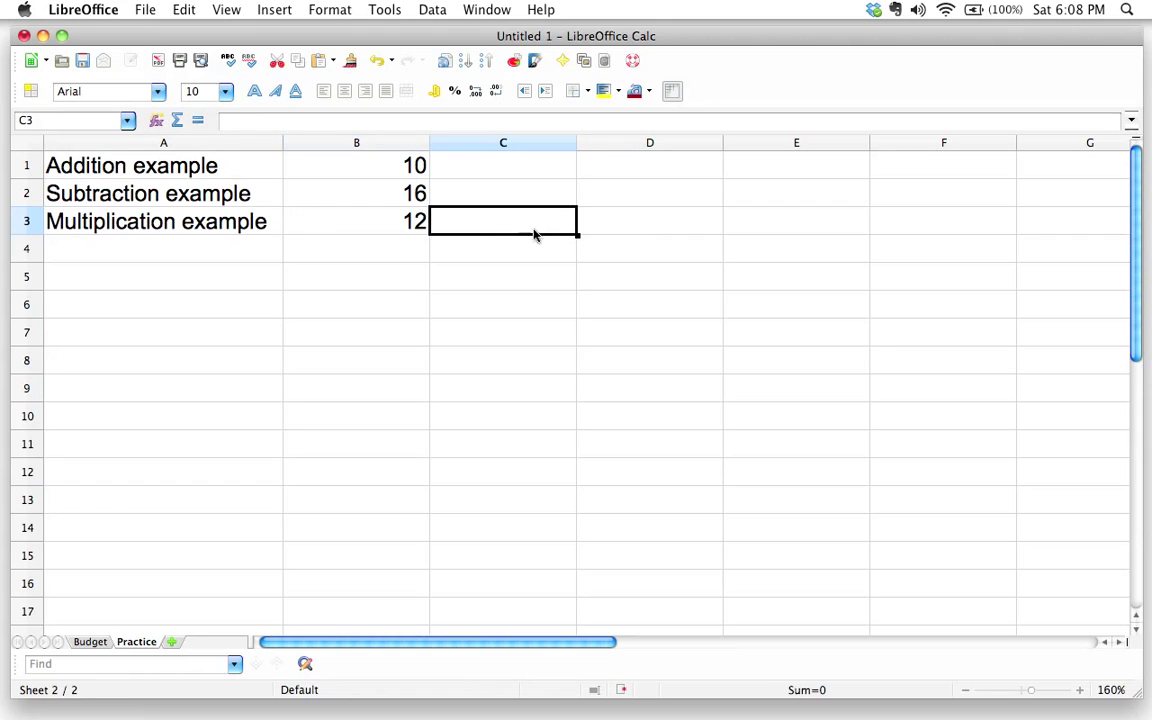
Step: Enter the label "Division example" in cell A4, below the multiplication label
{"action": "left_click", "coordinate": [181, 247]}
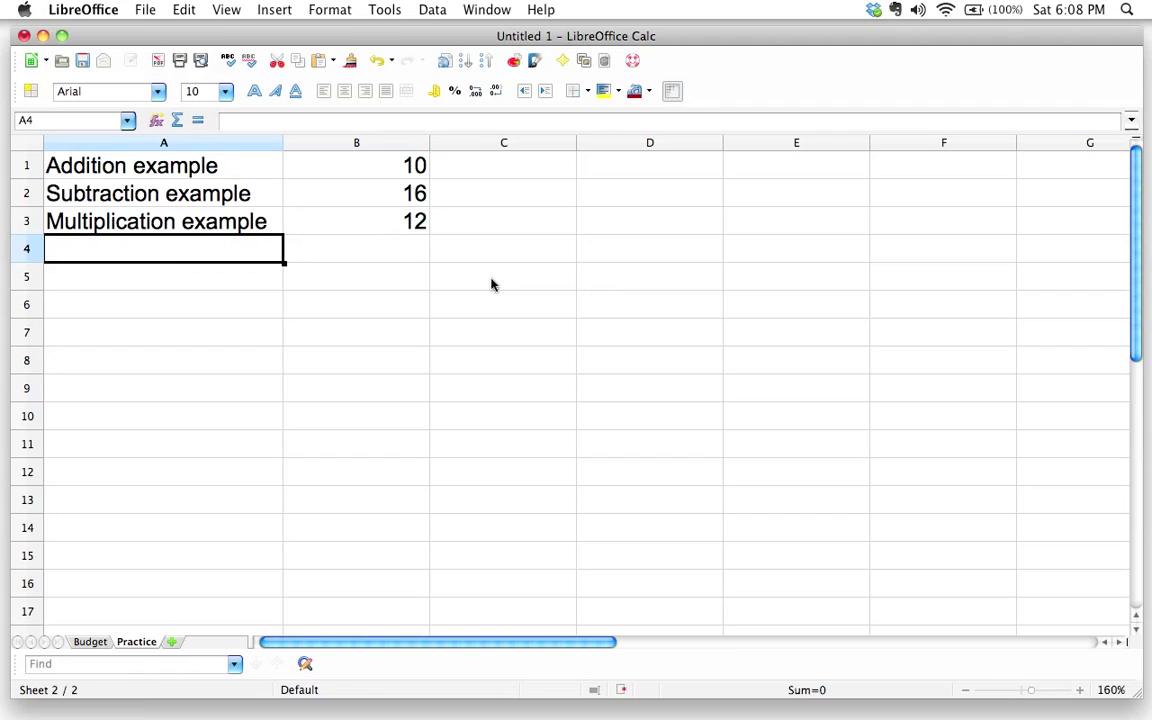
{"action": "type", "text": "Di"}
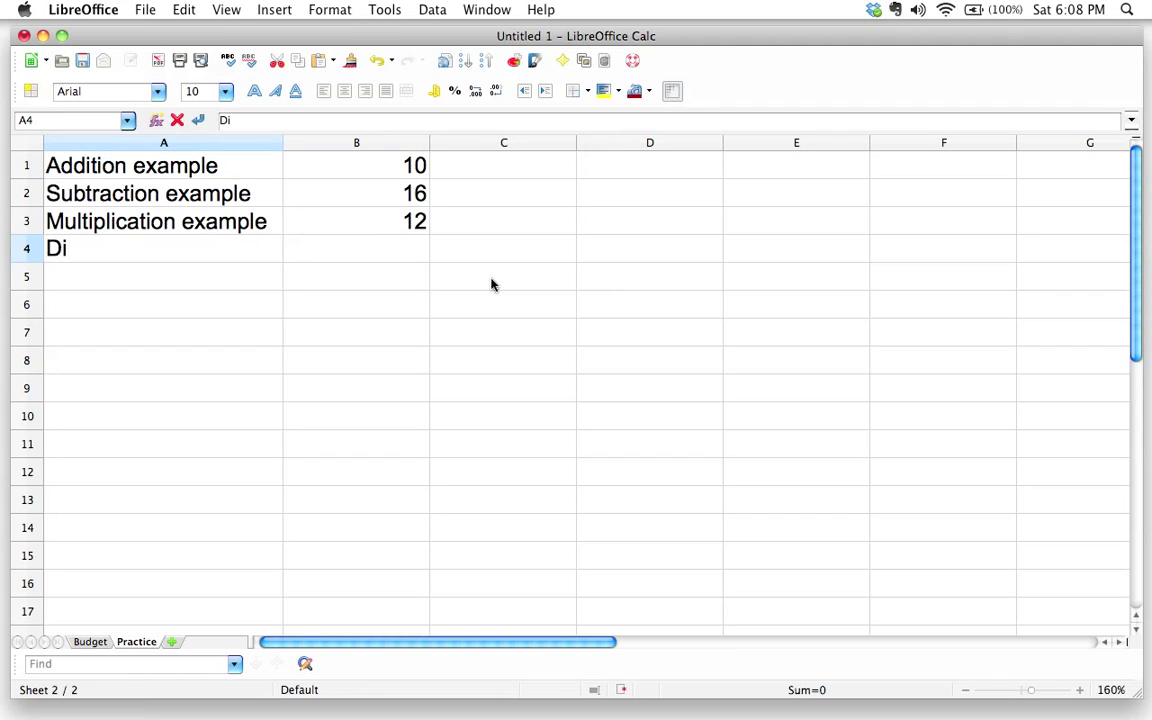
{"action": "type", "text": "vision ex"}
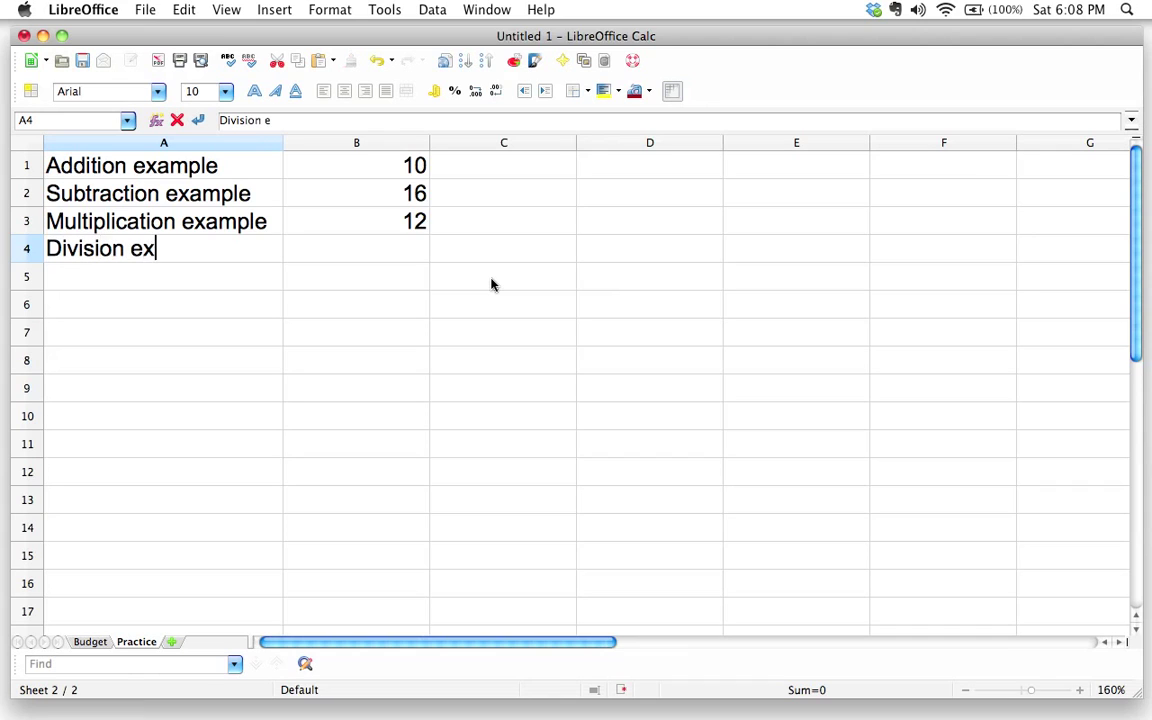
{"action": "type", "text": "ample"}
{"action": "key", "text": "Tab"}
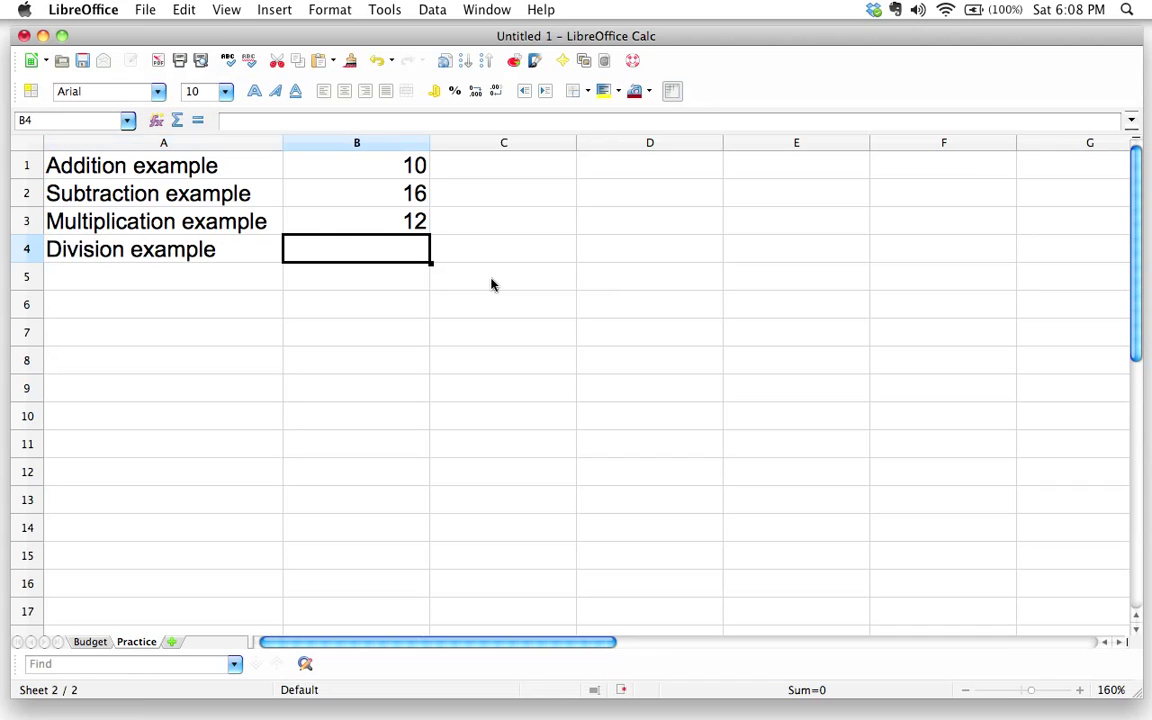
Step: Enter the division formula =12/3 in cell B4, next to the division label
{"action": "type", "text": "="}
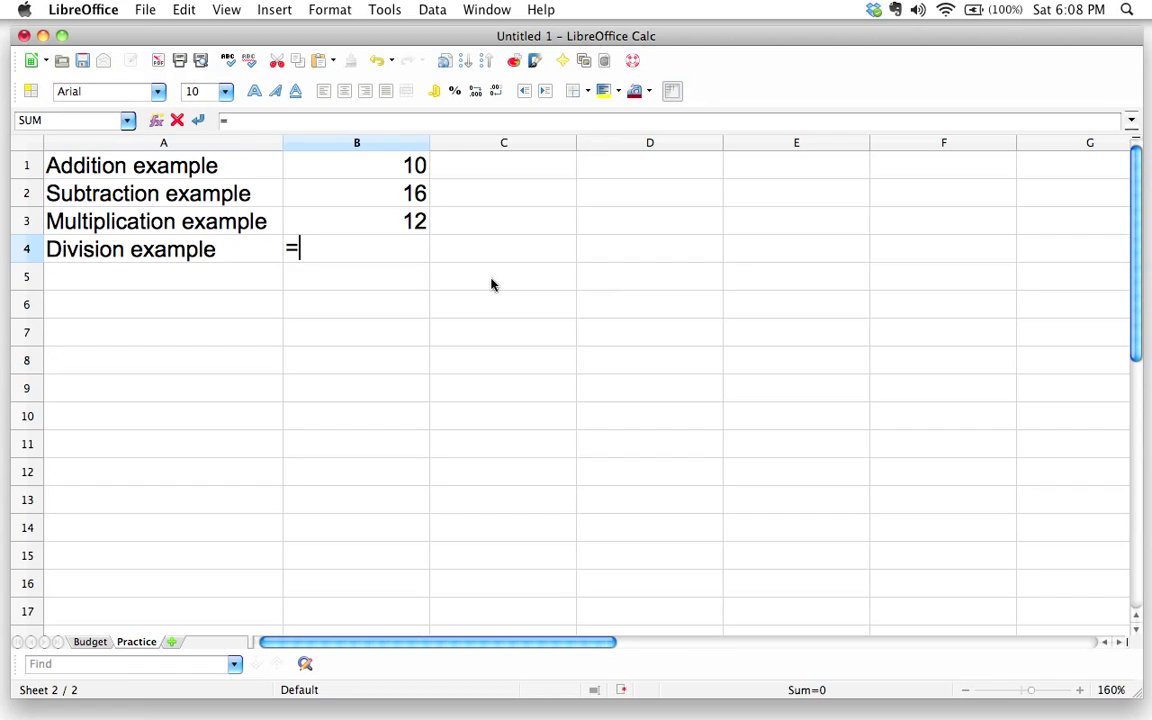
{"action": "type", "text": "12"}
{"action": "type", "text": "/"}
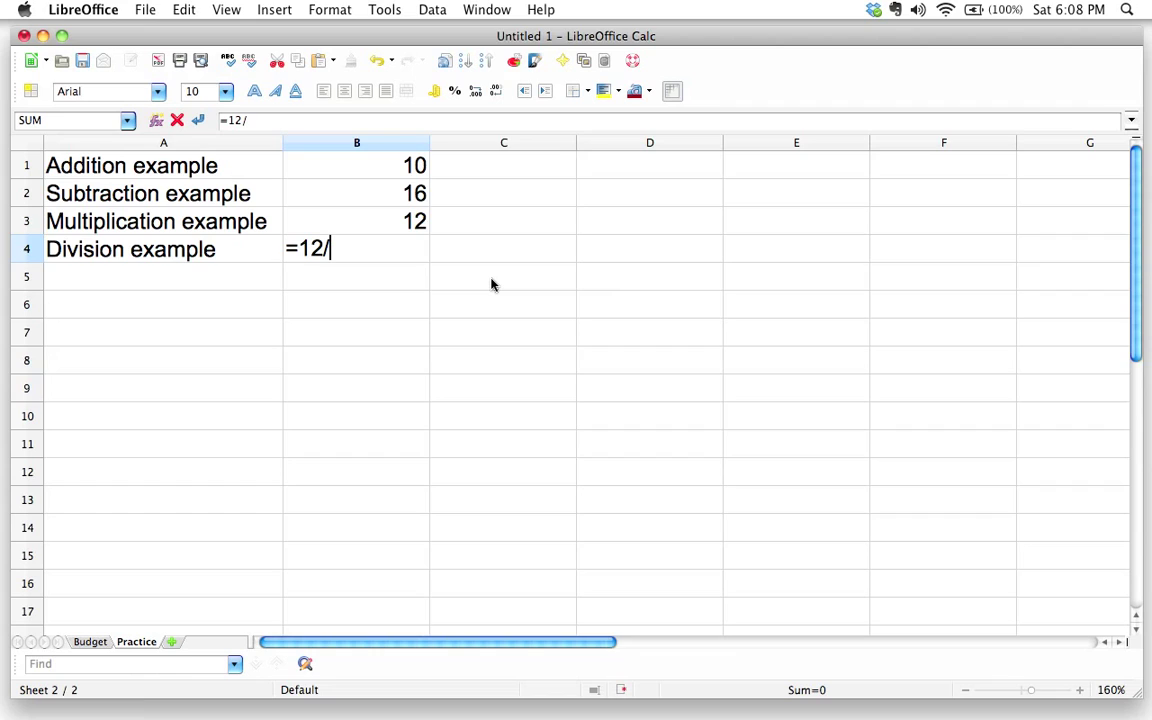
{"action": "type", "text": "3"}
{"action": "key", "text": "Return"}
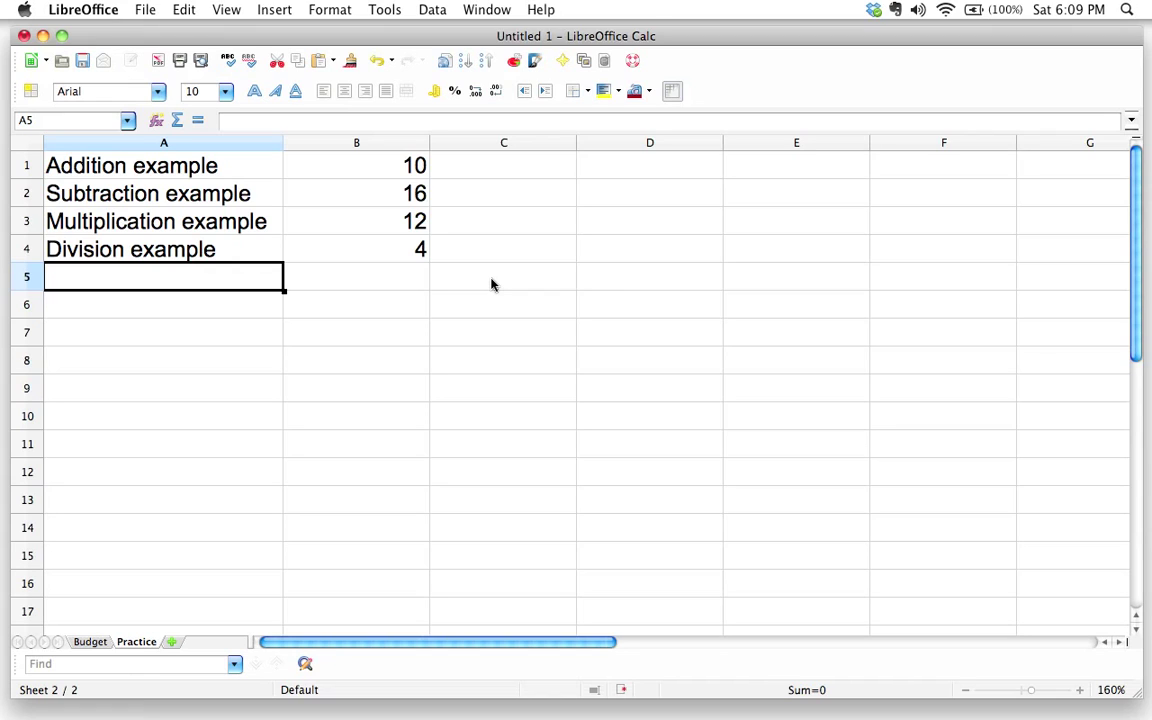
{"action": "left_click", "coordinate": [380, 161]}
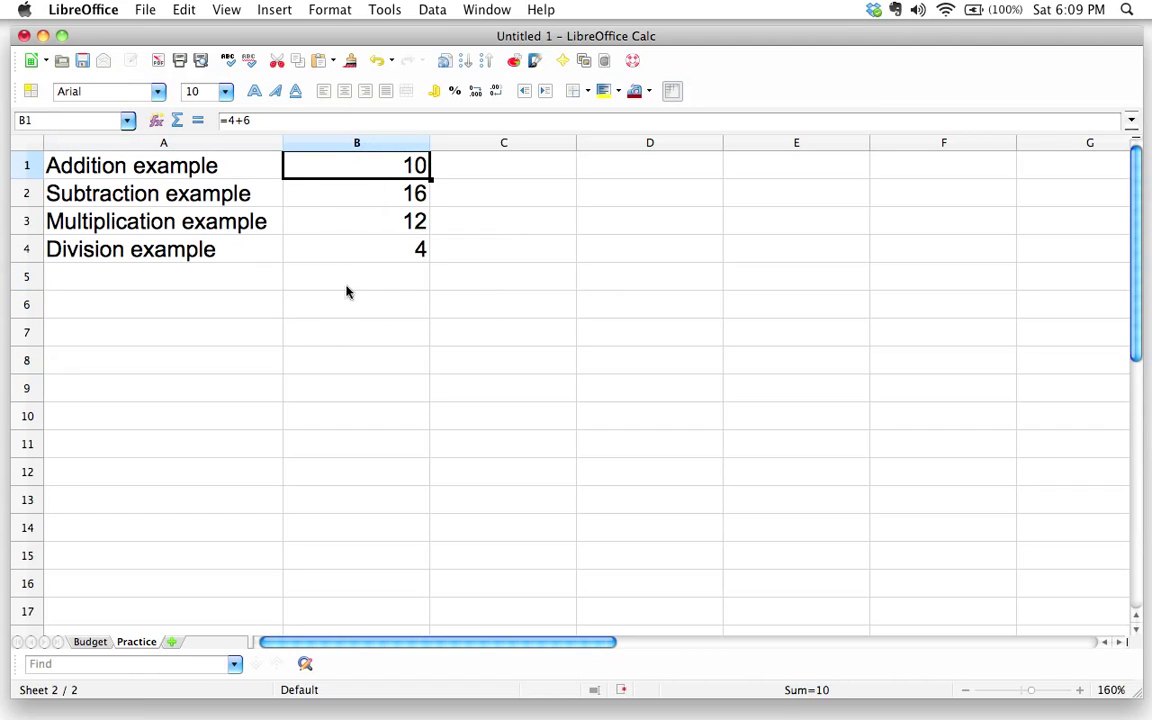
{"action": "left_click", "coordinate": [357, 355]}
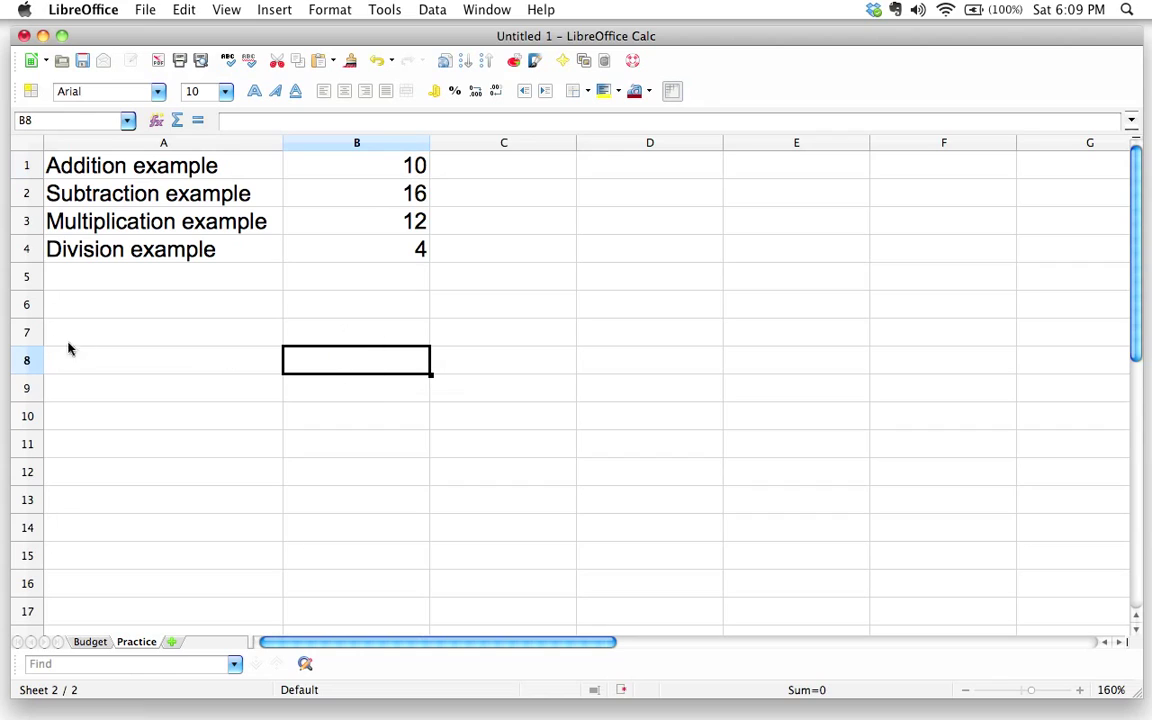